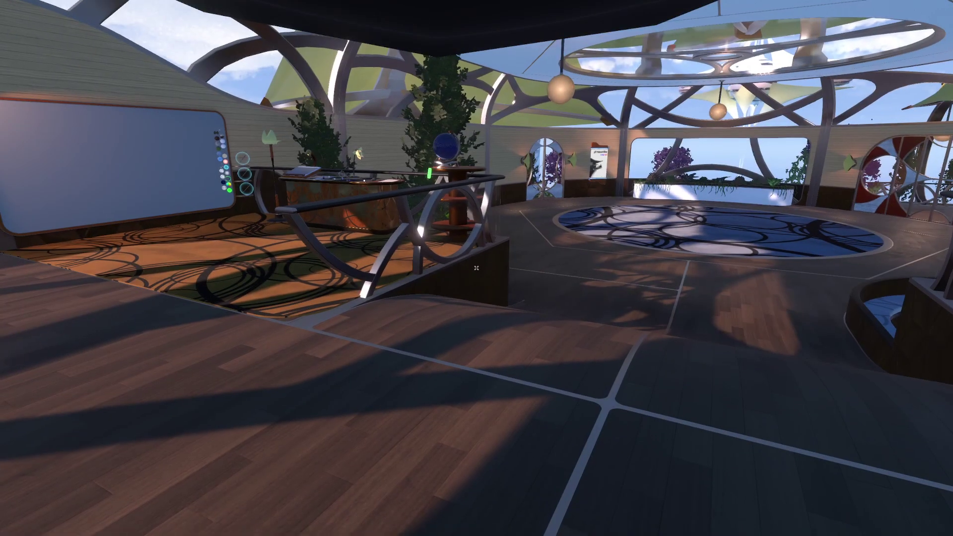
- Create a private world named TestWorld2 from the Grid template and start its session
key(Escape)
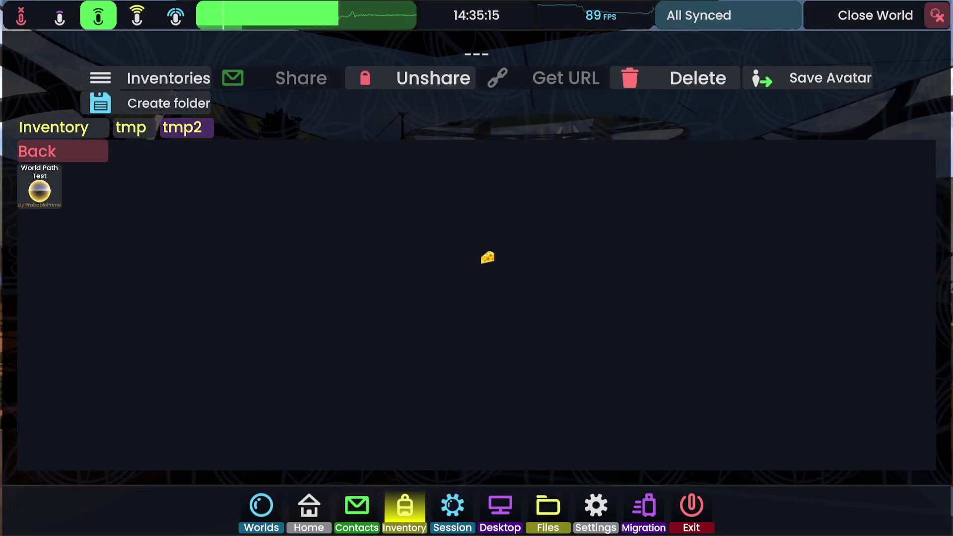
click(310, 505)
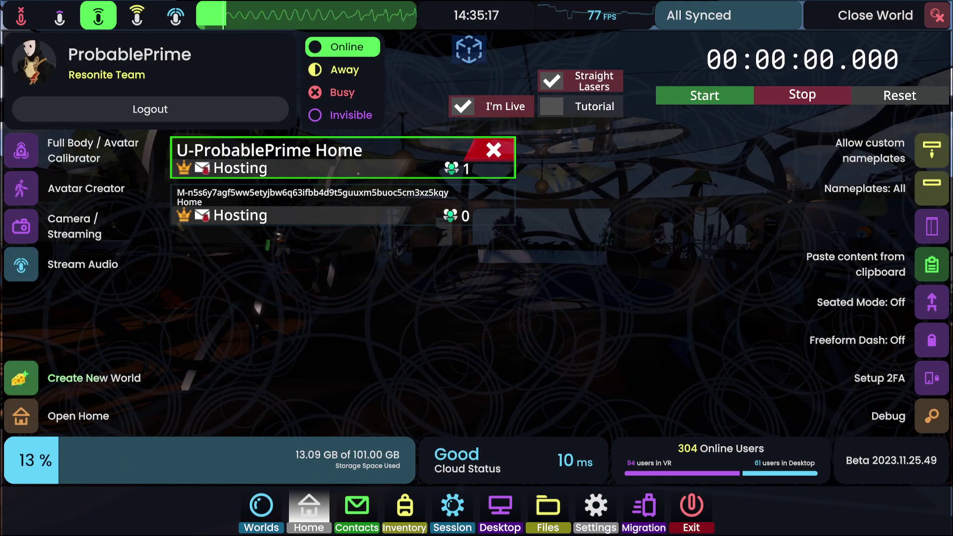
click(22, 379)
click(747, 259)
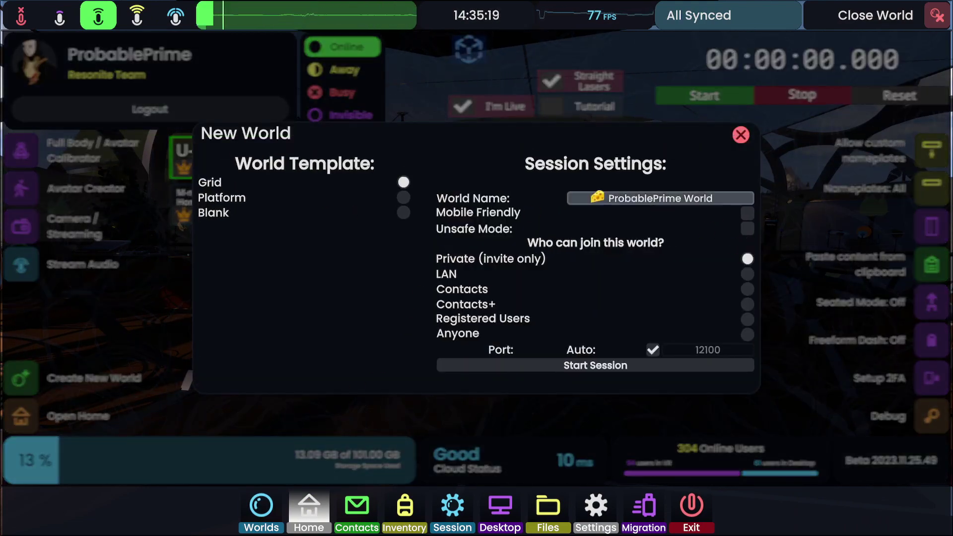
click(661, 198)
text(TestWorld2)
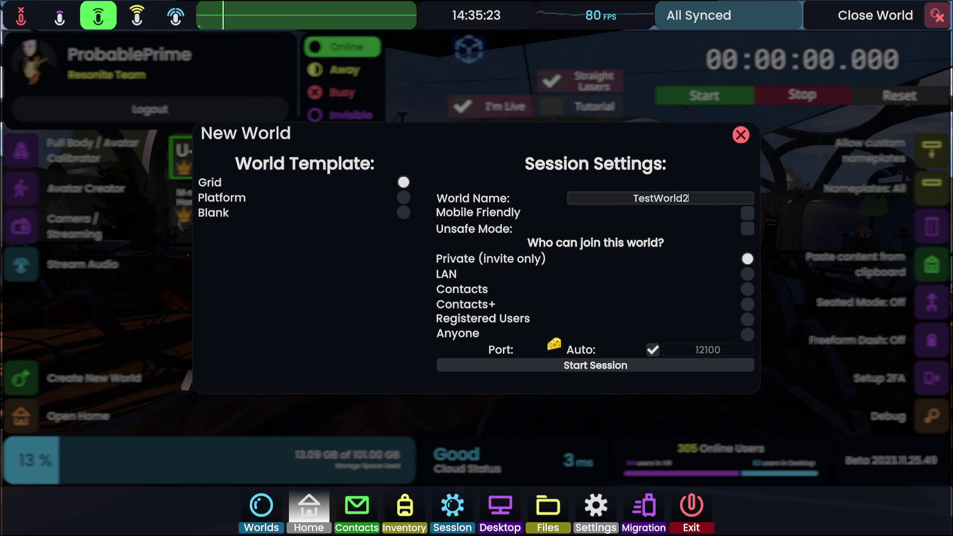
click(595, 365)
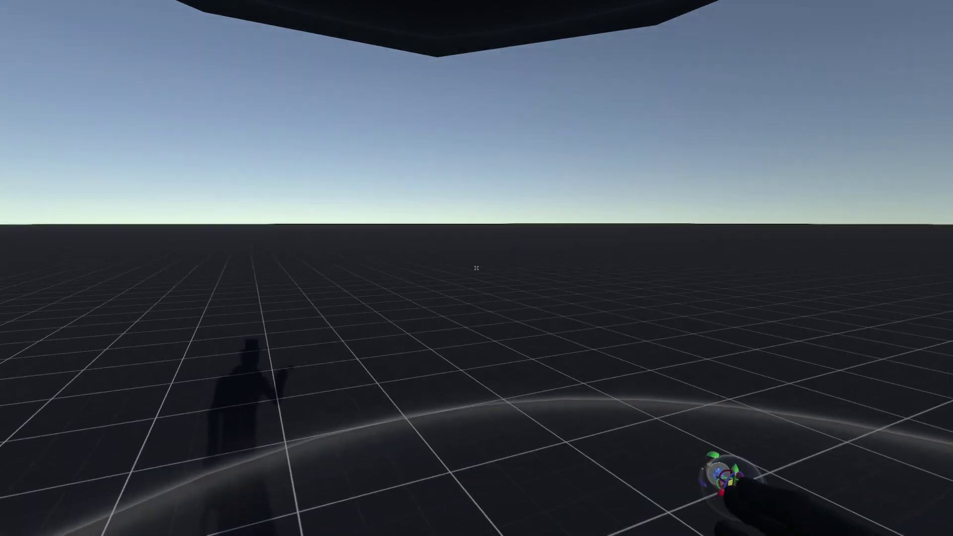
- Create a 3D box in the new world with the developer tool and back away from it
key(t)
click(523, 287)
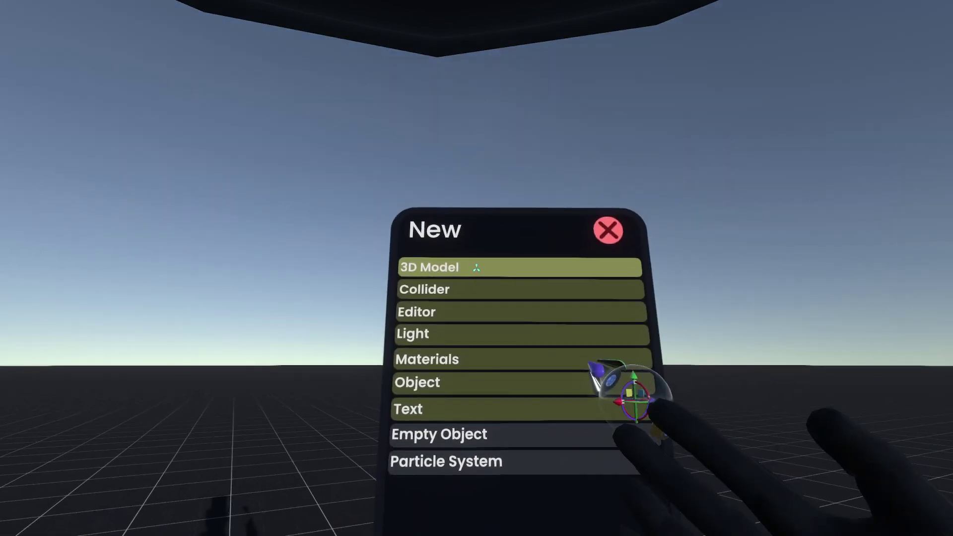
click(476, 268)
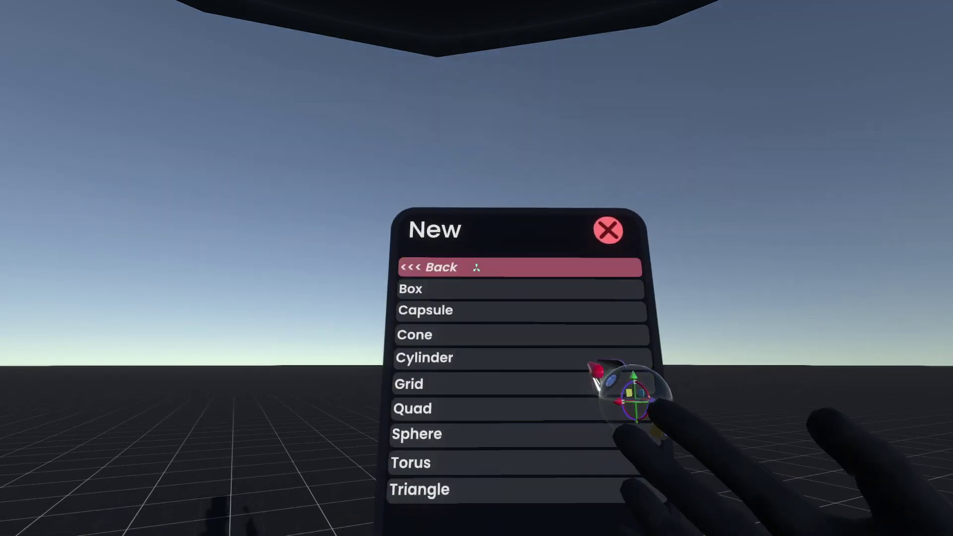
click(477, 269)
key(s)
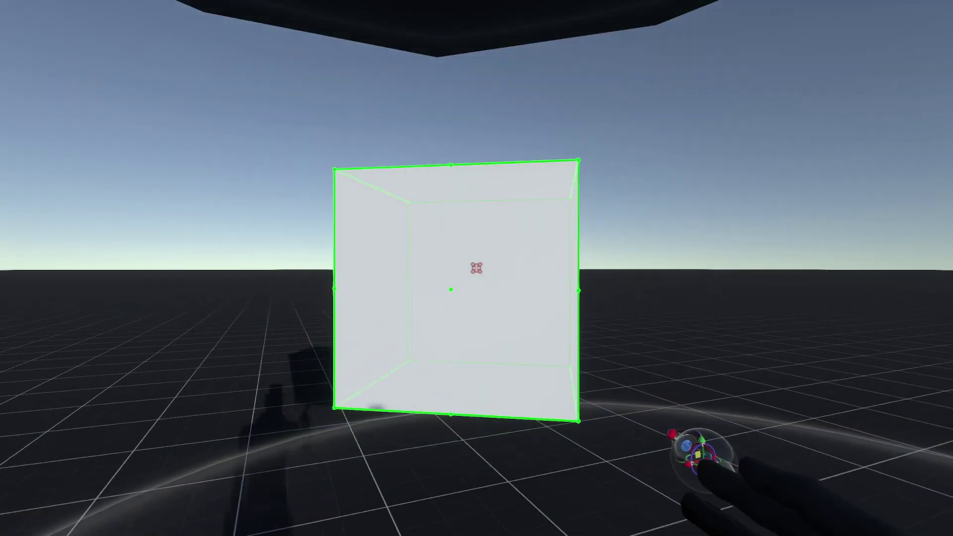
key(d)
key(s)
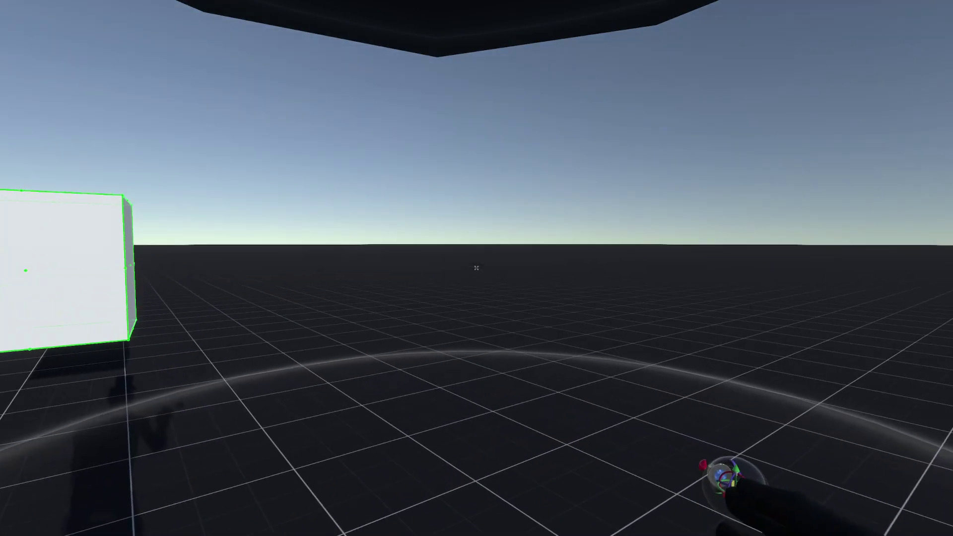
- Save the world as a new item in the tmp2 inventory folder using Save As
key(Escape)
click(453, 512)
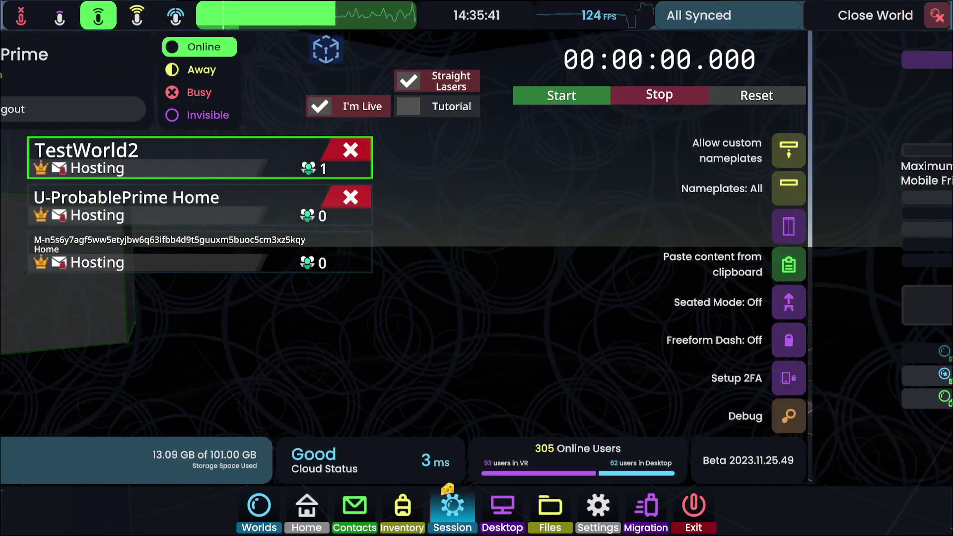
click(227, 374)
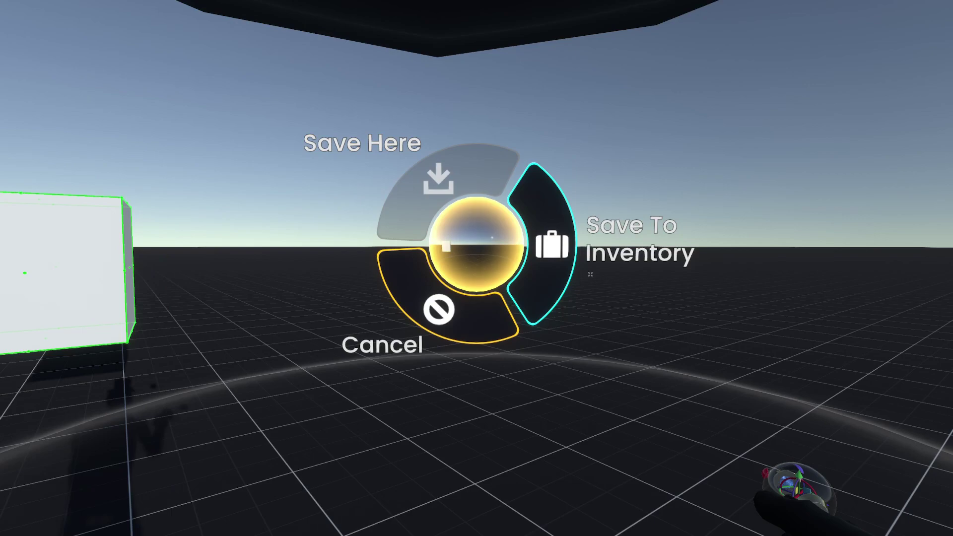
key(Escape)
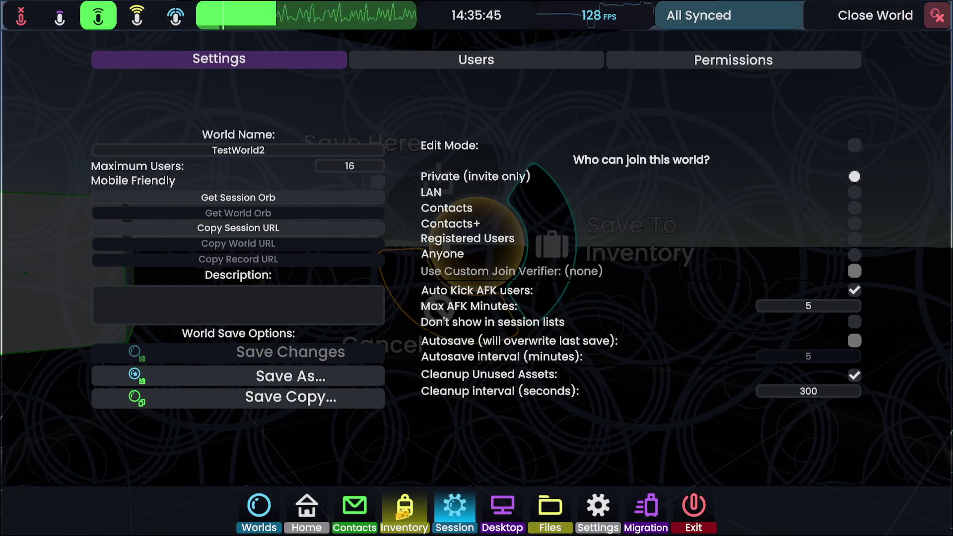
click(404, 512)
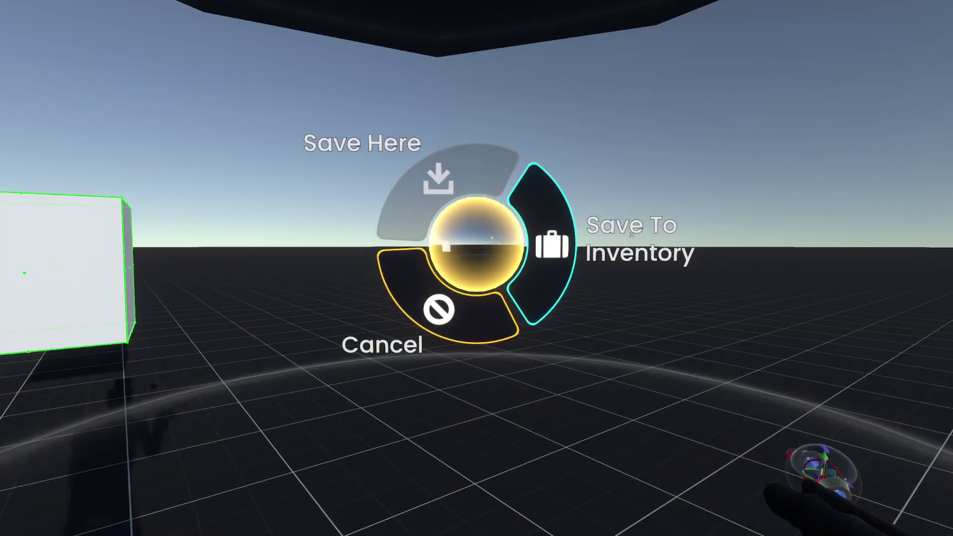
click(552, 240)
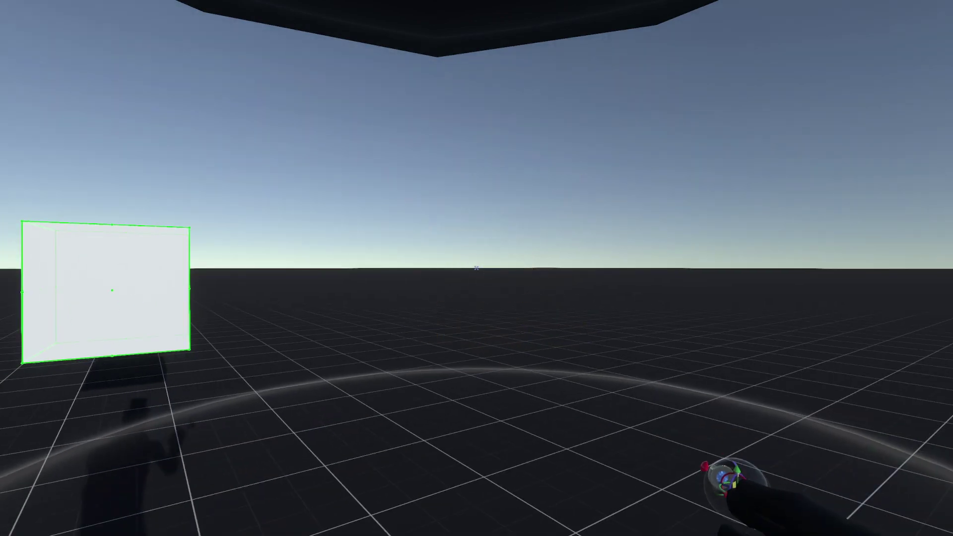
- Spawn the saved TestWorld2 orb from the tmp2 inventory folder into the world
key(Escape)
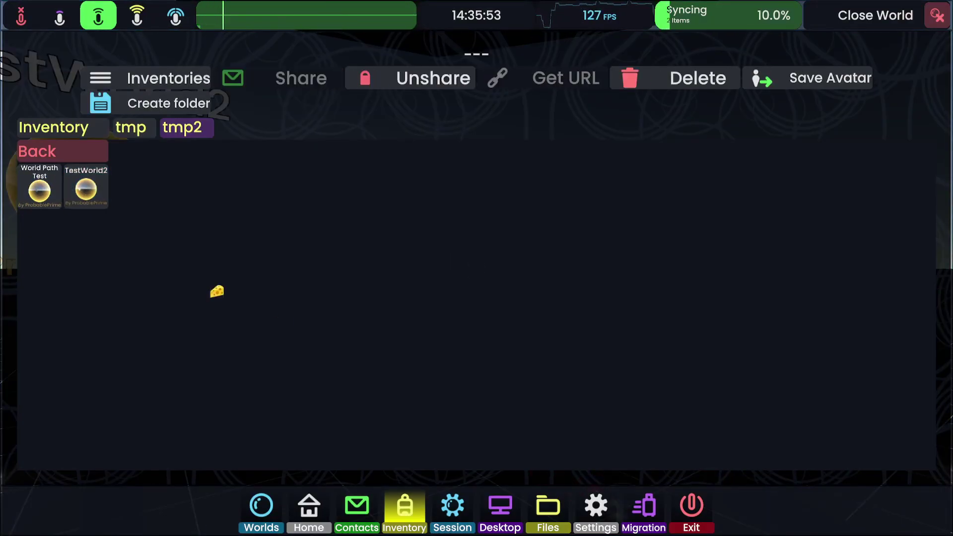
key(Escape)
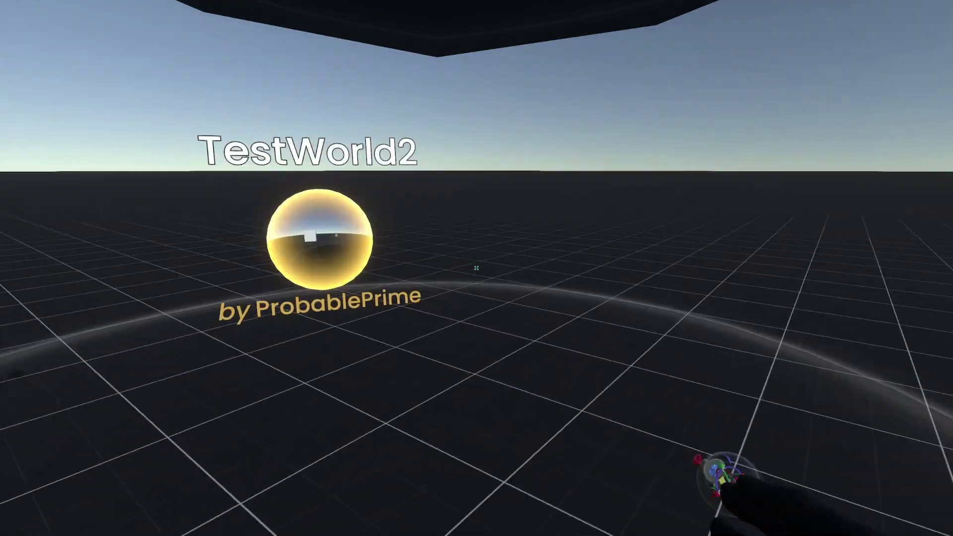
key(s)
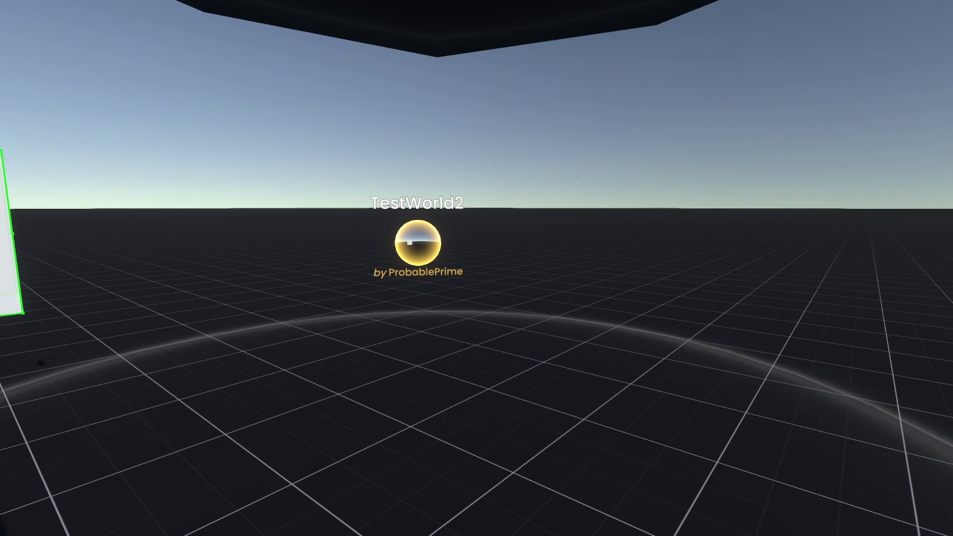
key(w)
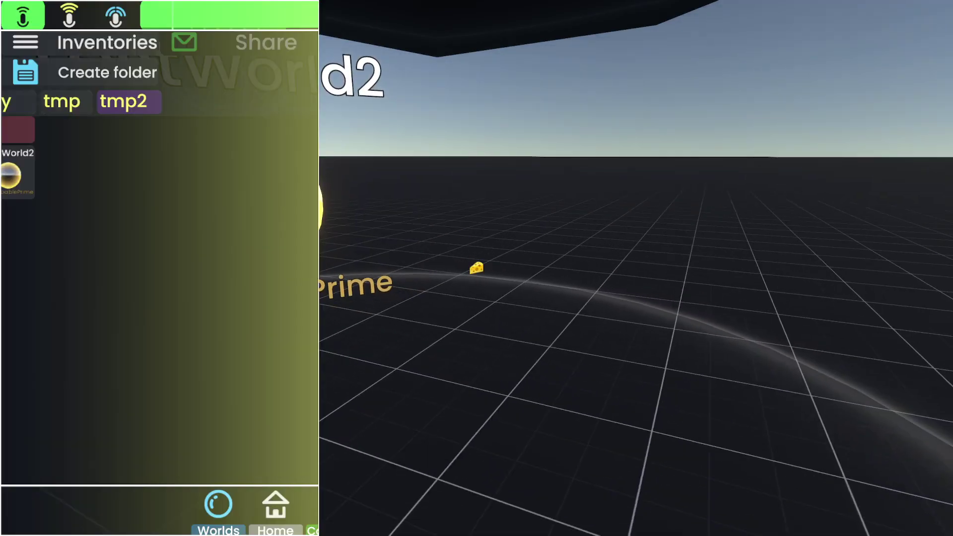
- Select TestWorld2 in the tmp2 inventory folder to view its available actions
key(Escape)
click(86, 187)
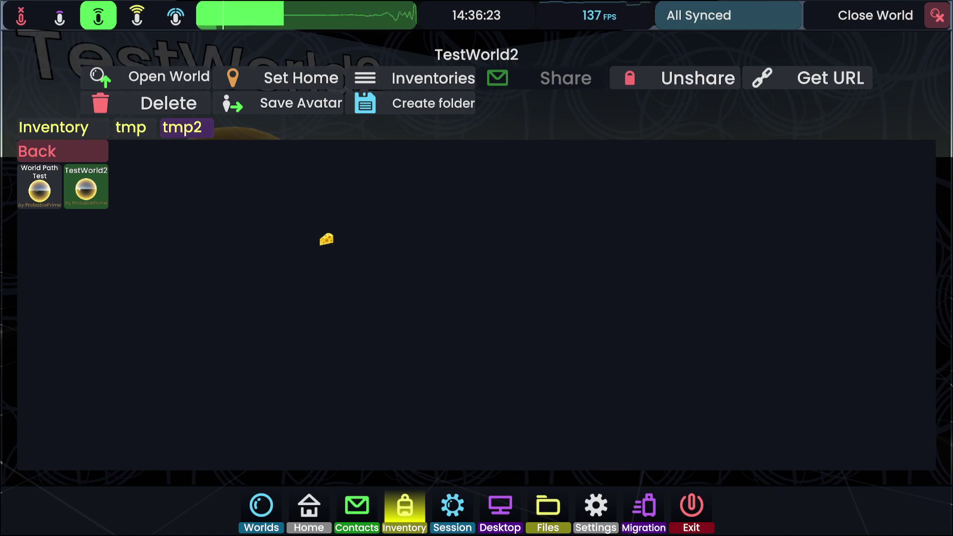
key(Escape)
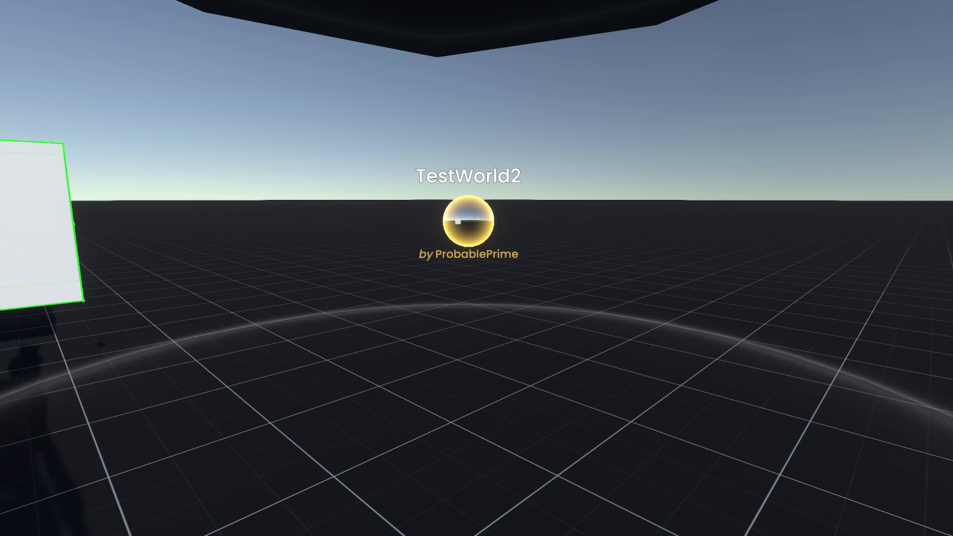
- Edit the TestWorld2 orb's metadata, setting the world path to Worlds\Tests, and save it
key(w)
click(477, 268)
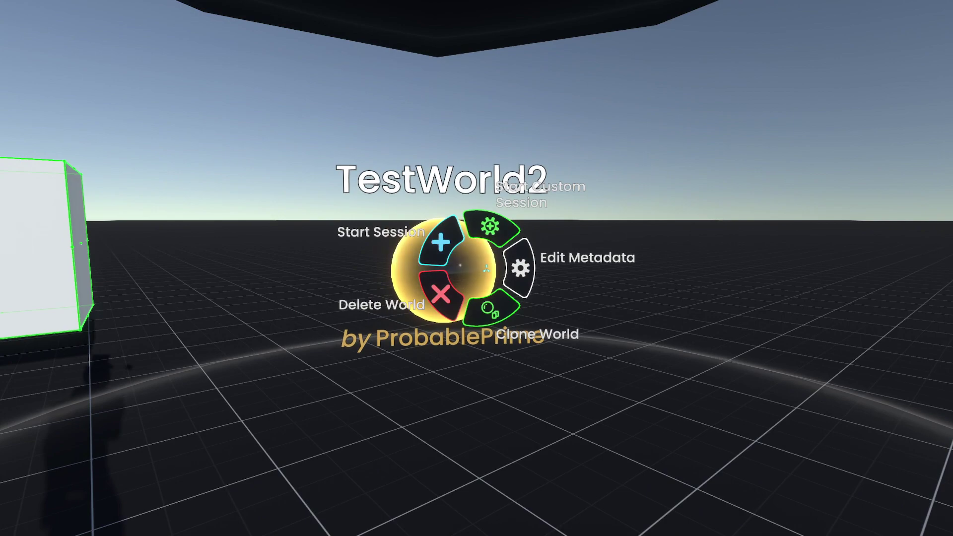
click(511, 263)
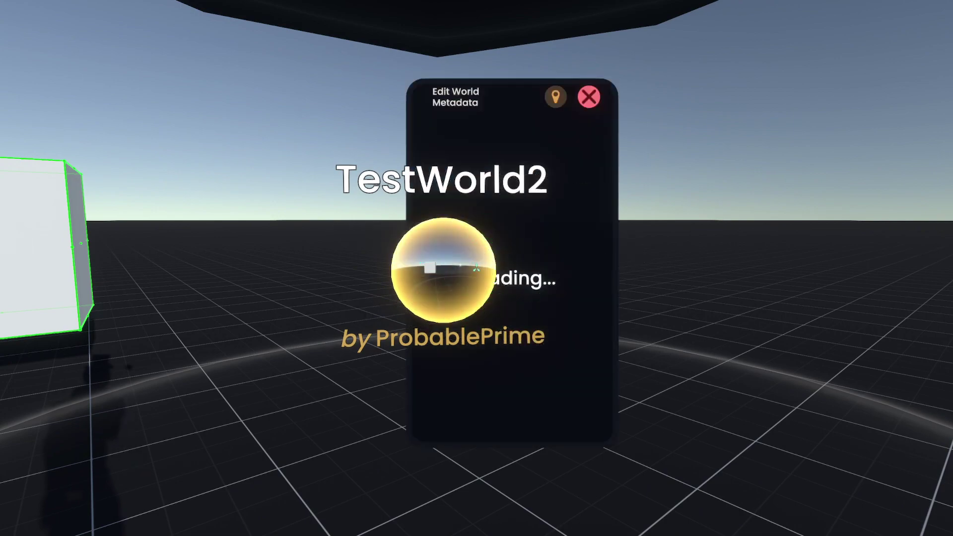
key(w)
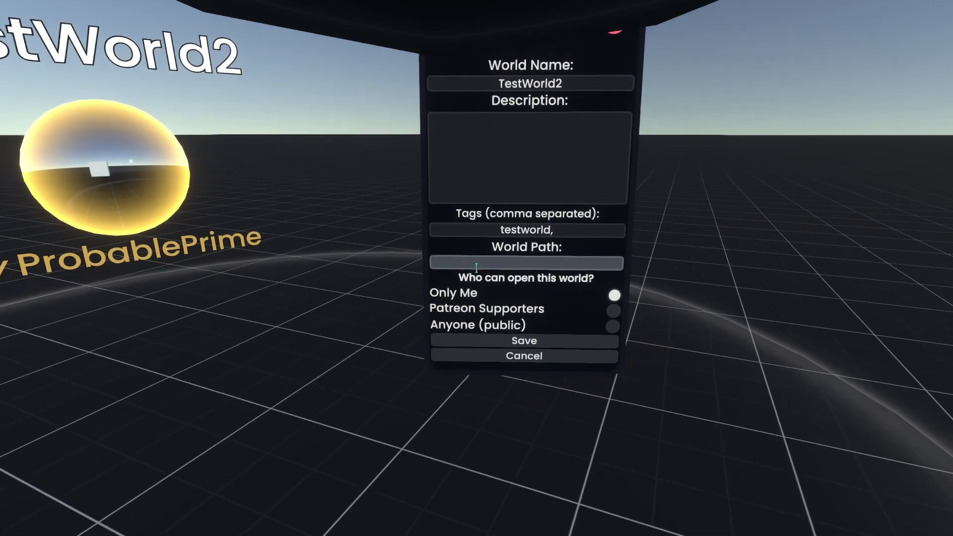
click(476, 269)
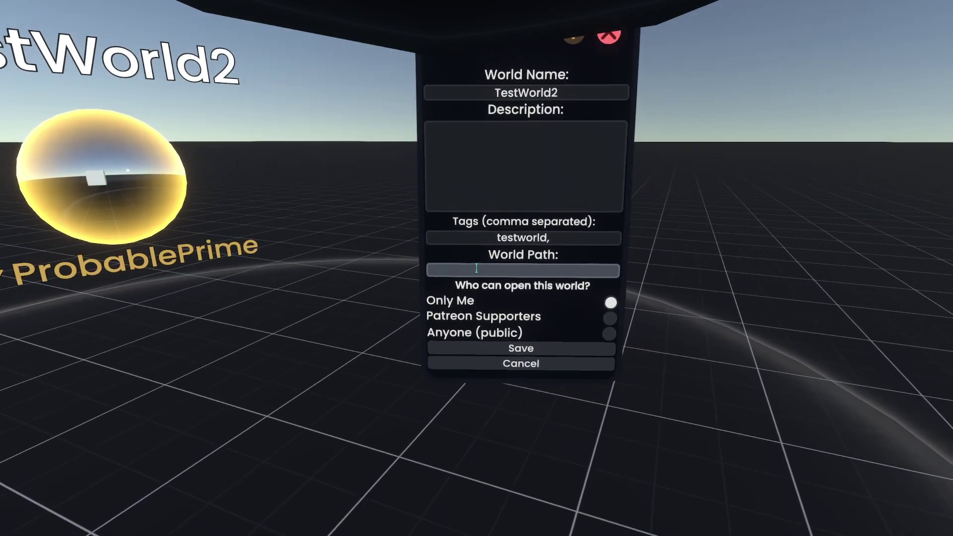
click(476, 268)
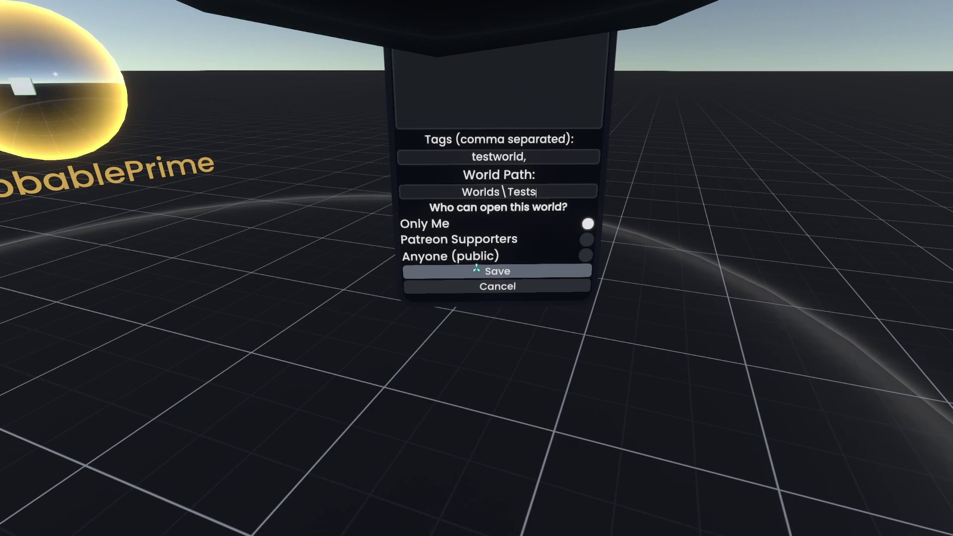
click(476, 268)
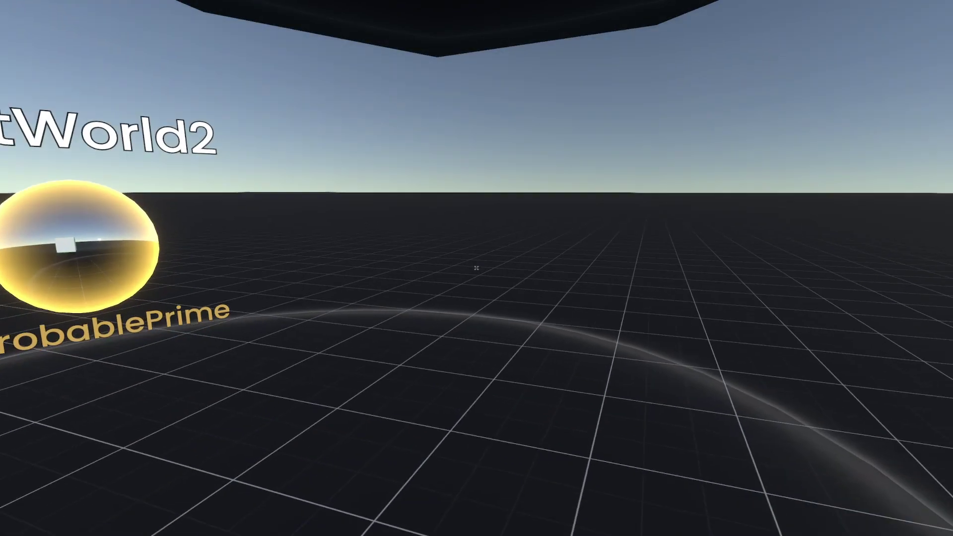
- Check the inventory folder and reopen the TestWorld2 orb's metadata to review its world path
key(Escape)
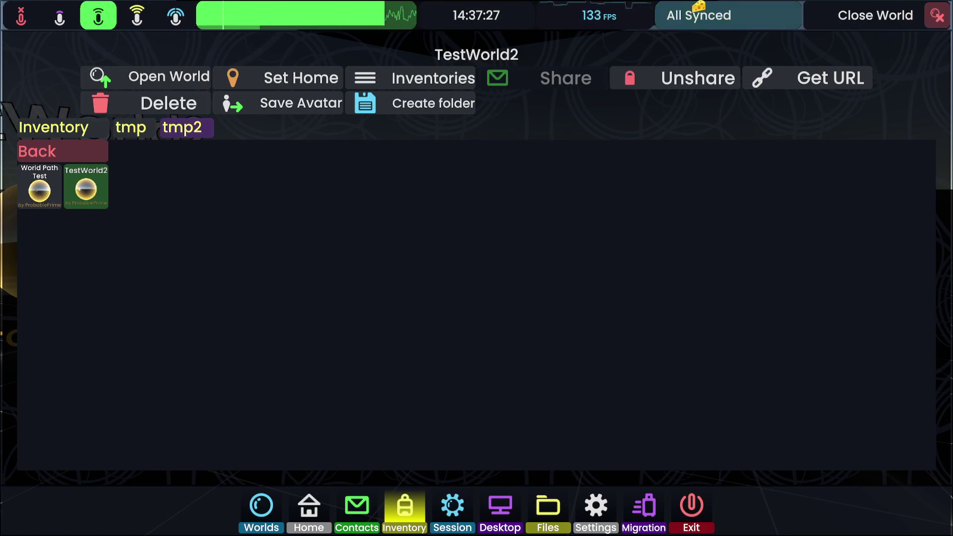
key(Escape)
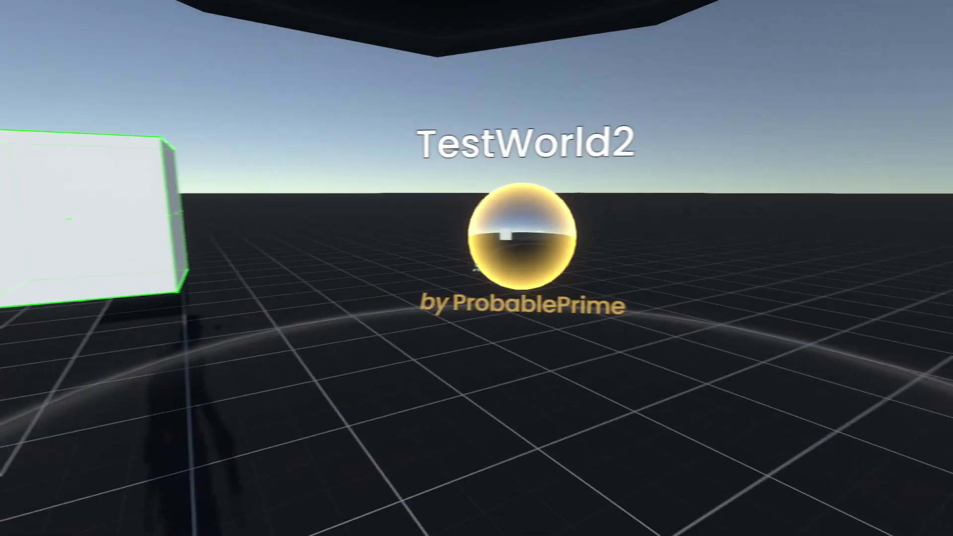
click(476, 268)
click(514, 270)
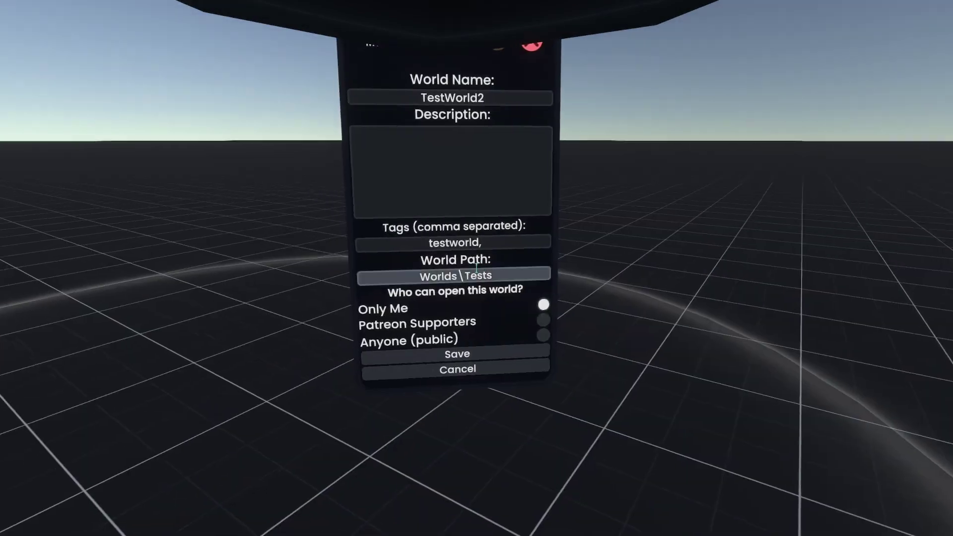
click(477, 271)
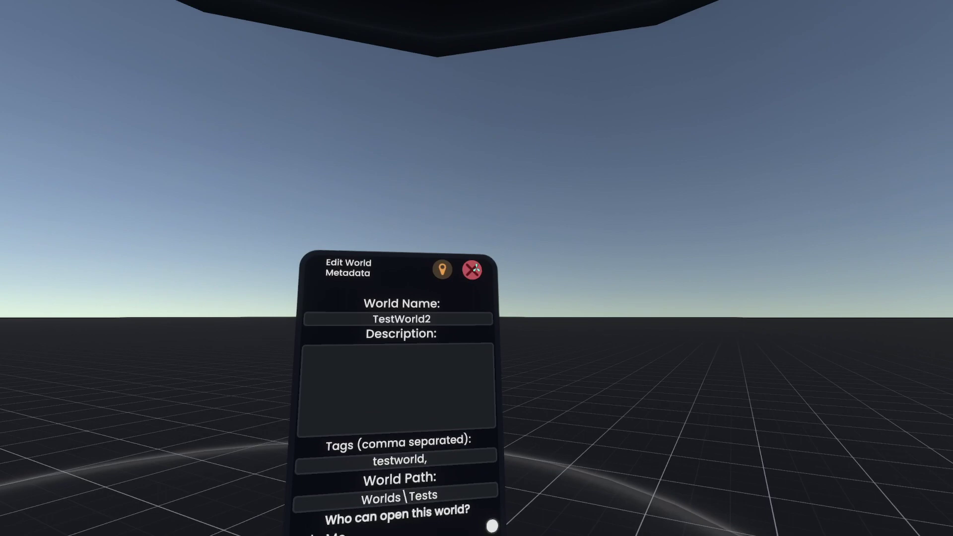
click(477, 268)
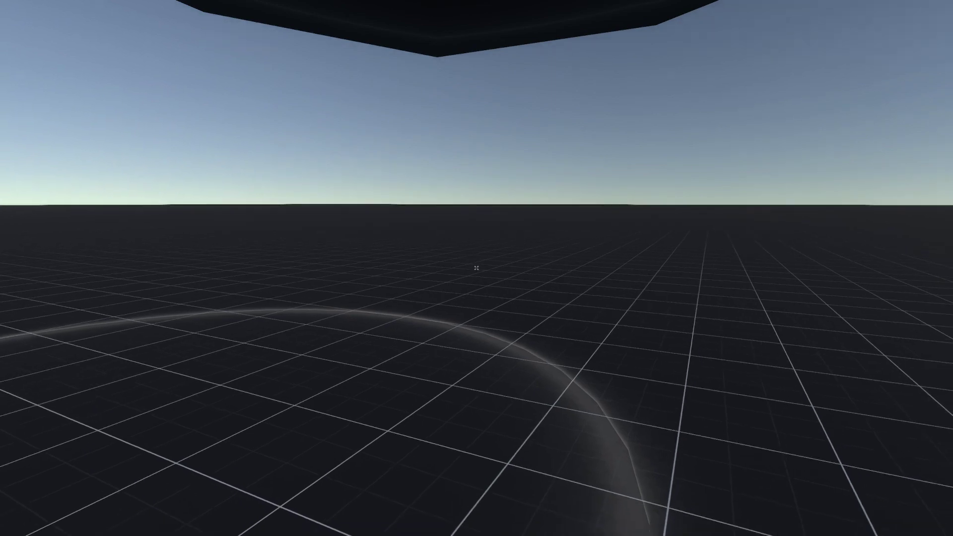
- Copy the world's record URL from the session settings
key(Escape)
click(452, 509)
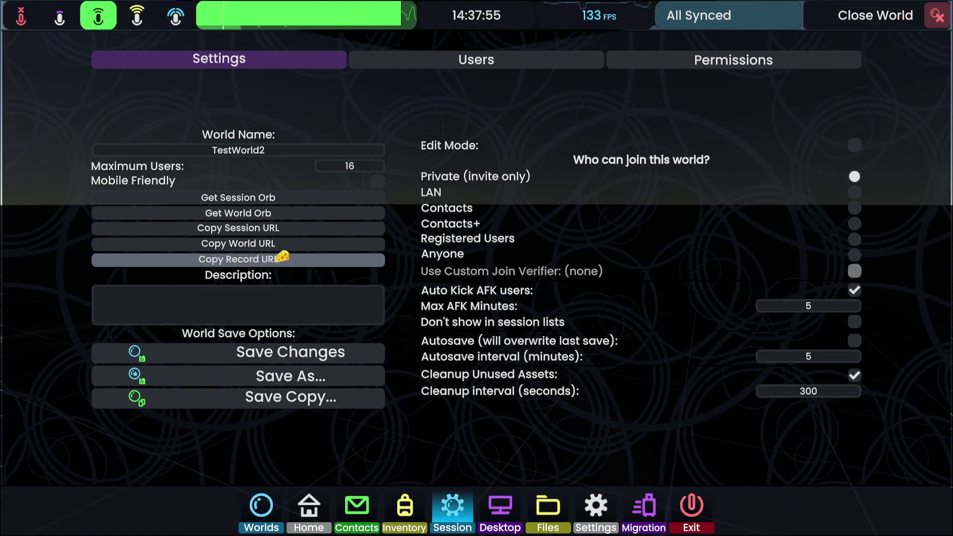
key(Escape)
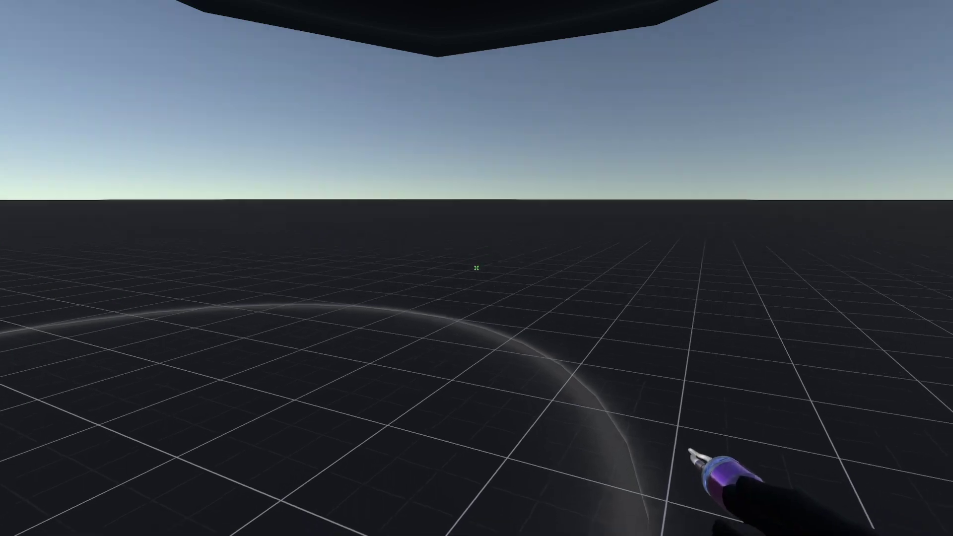
- Create a basic text object in the world and replace its text with the copied record URL
key(2)
key(t)
click(521, 291)
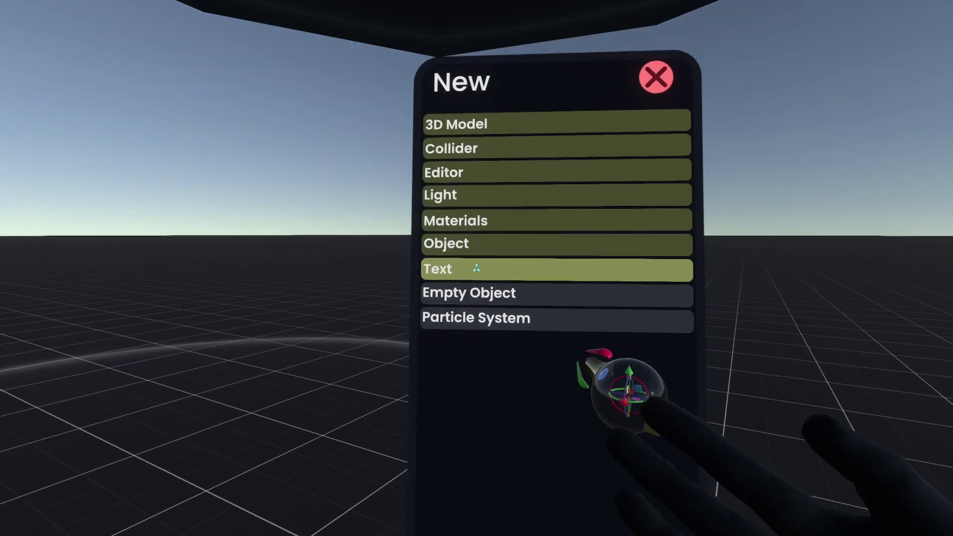
click(476, 268)
click(477, 268)
click(477, 268)
key(ctrl+a)
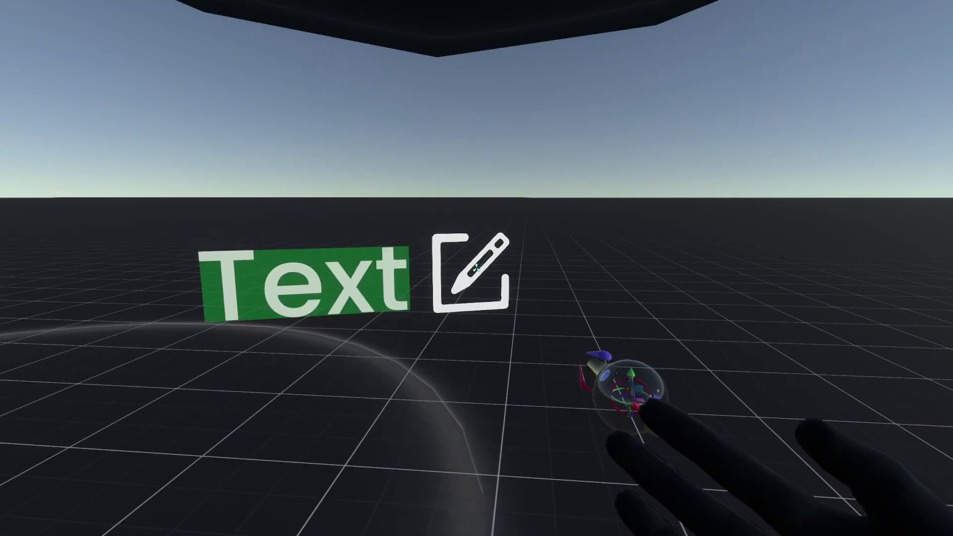
key(ctrl+v)
key(s)
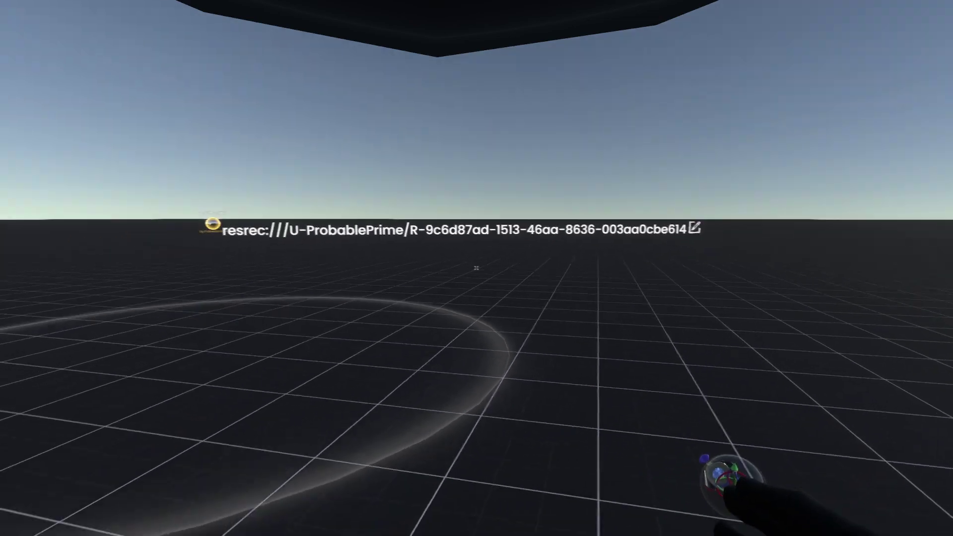
- Examine the record URL text along its full length, including the record ID, and compare it with the TestWorld2 orb
key(w)
right_drag(476, 268, 476, 268)
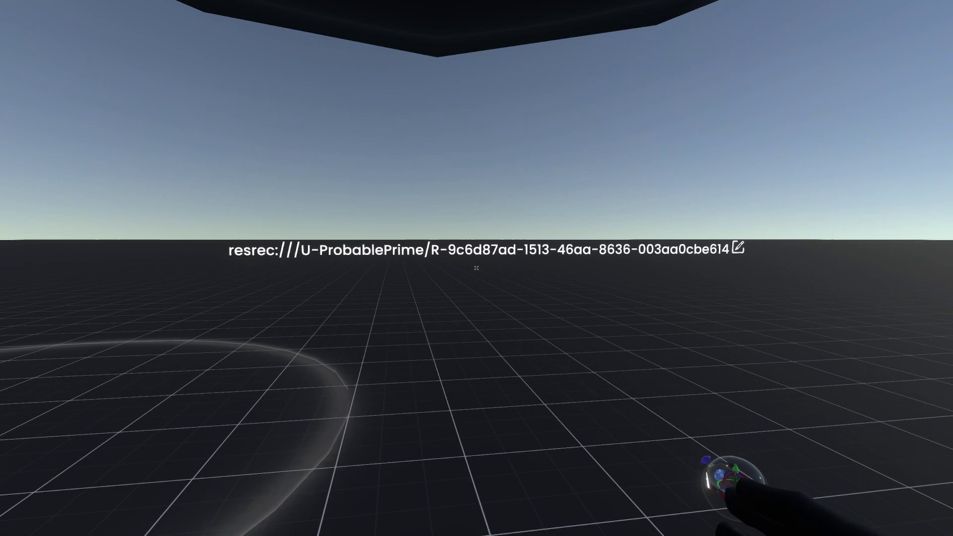
key(w)
key(d)
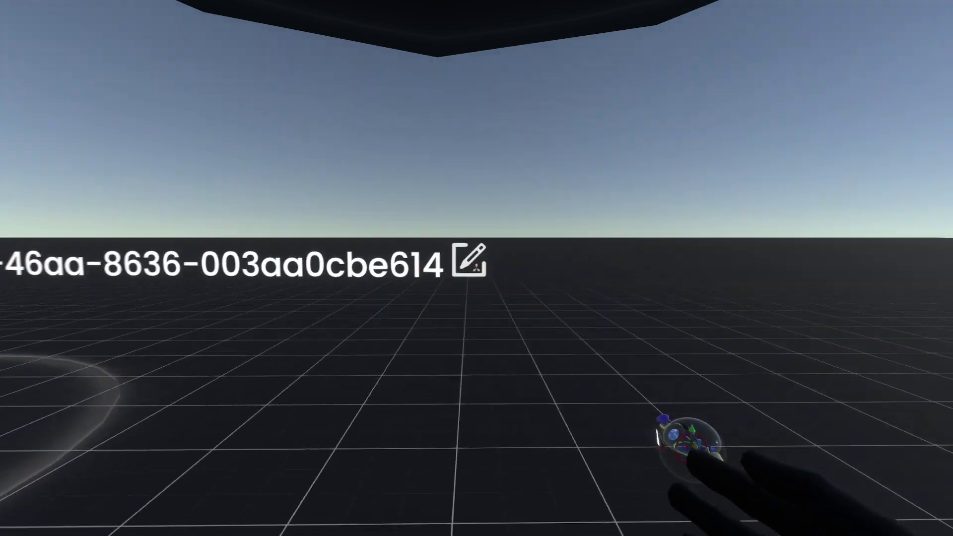
key(a)
key(s)
key(w)
key(d)
key(s)
key(a)
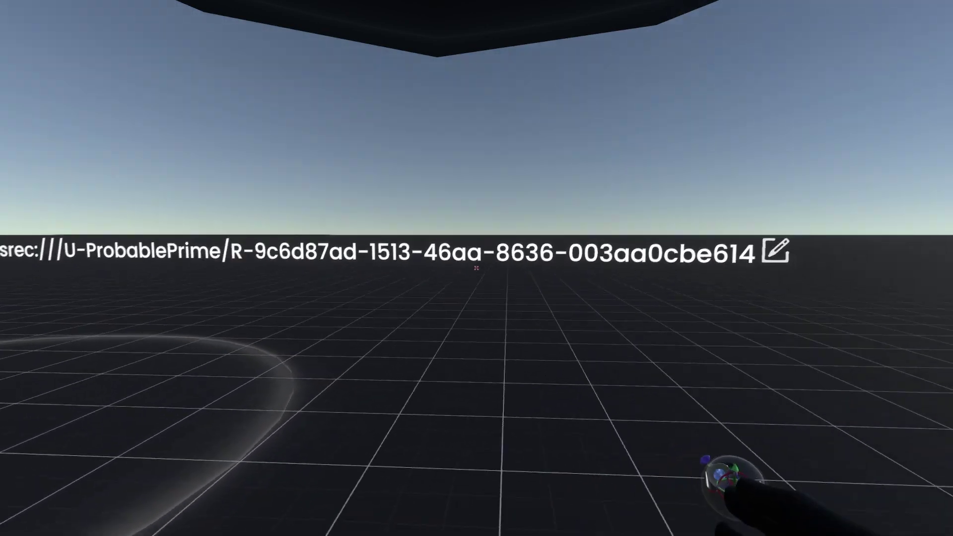
key(s)
key(a)
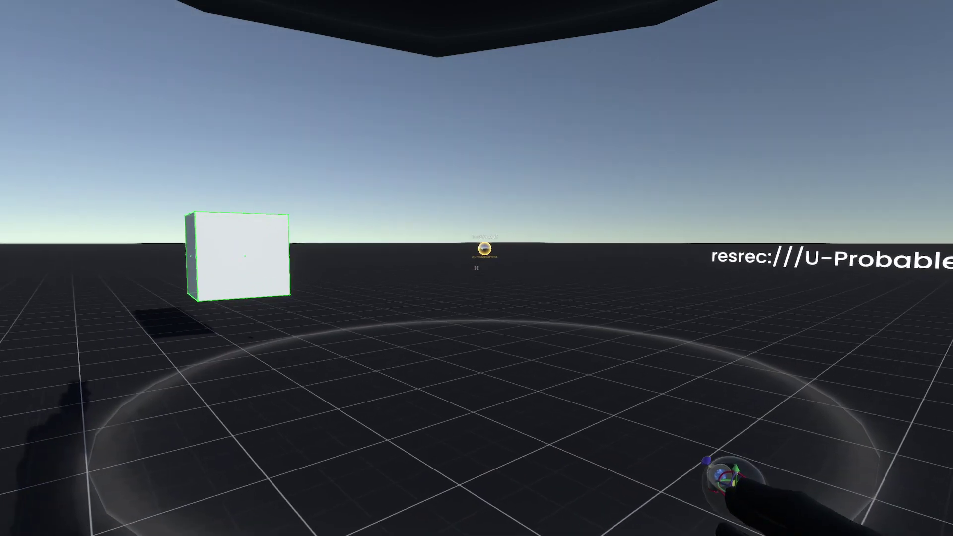
key(w)
key(w)
key(w)
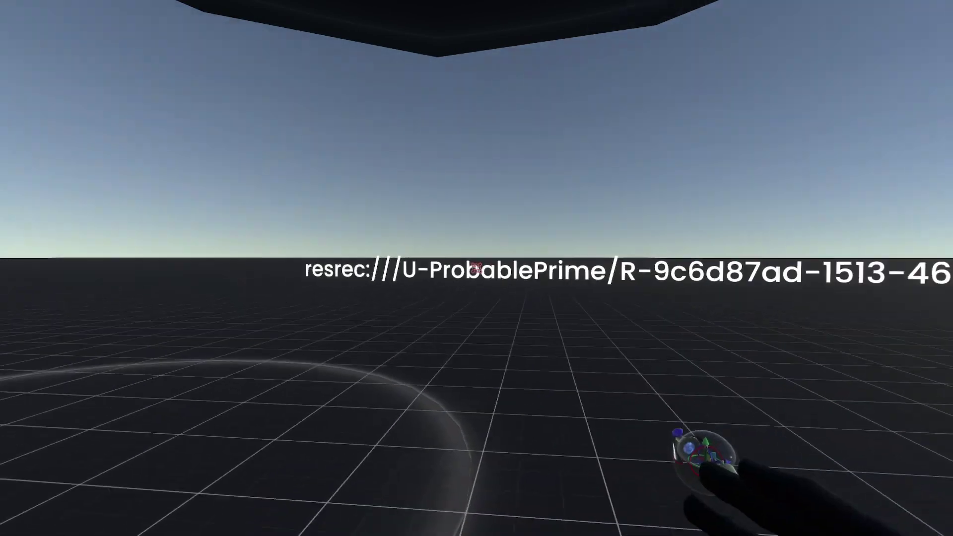
key(s)
key(a)
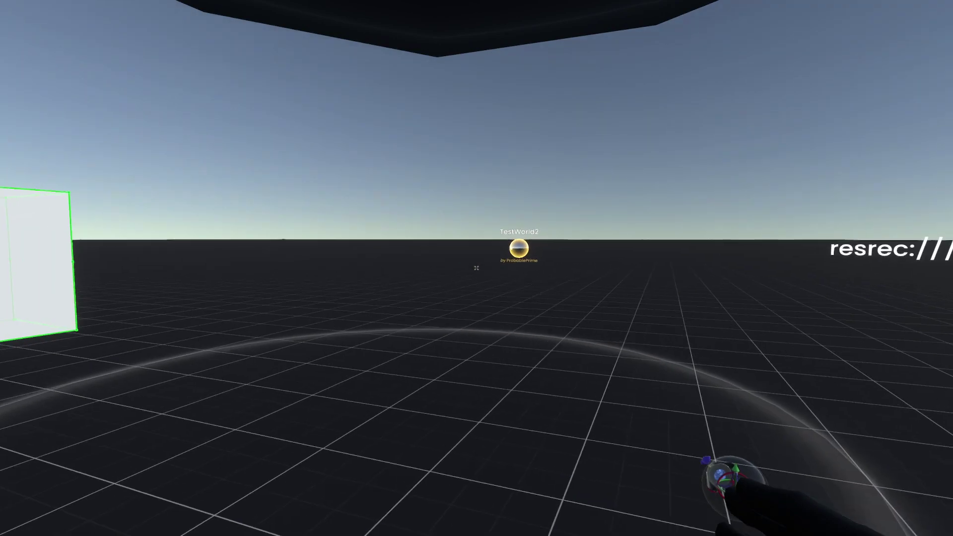
- Create a second basic text object reading resrec:/// followed by the owner's user ID and /Worlds
key(w)
key(t)
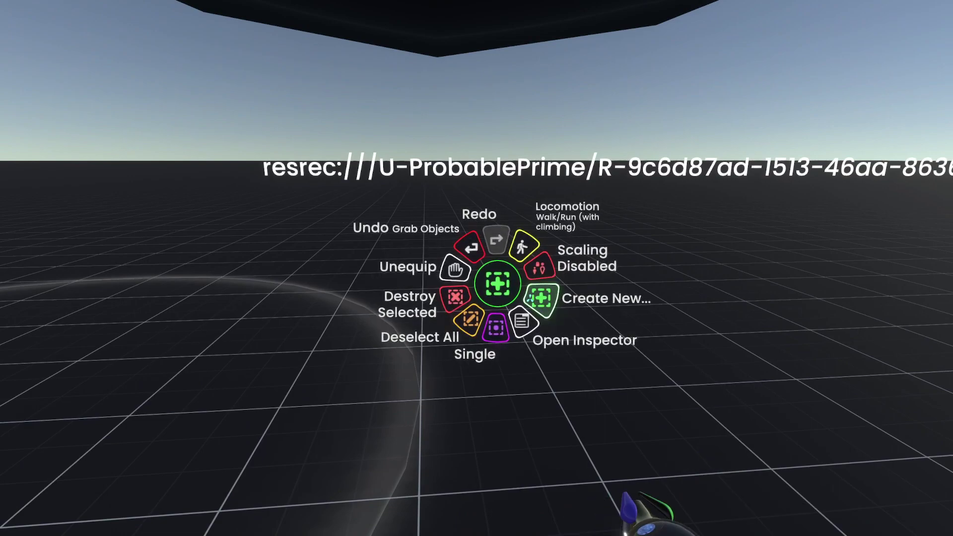
click(541, 298)
click(477, 268)
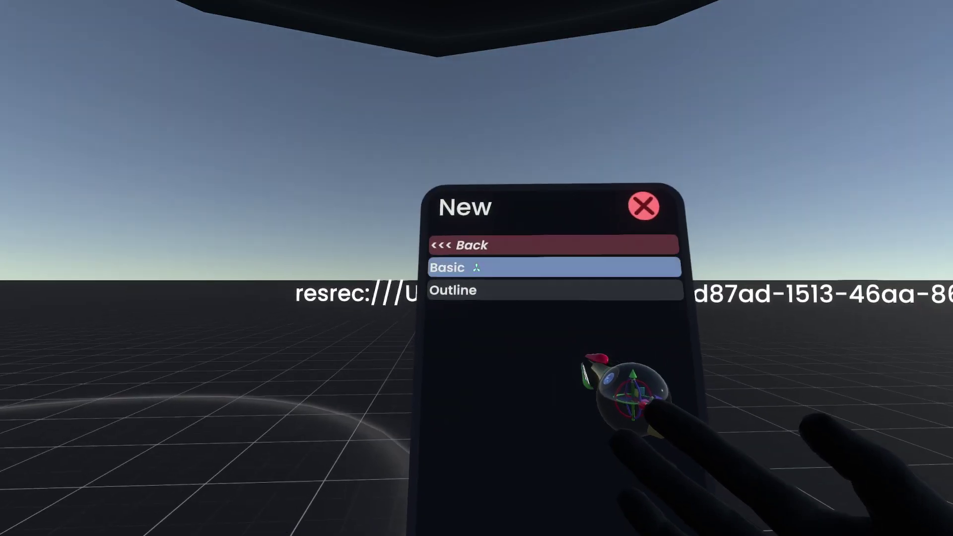
click(477, 268)
click(477, 268)
key(BackSpace)
key(BackSpace)
key(BackSpace)
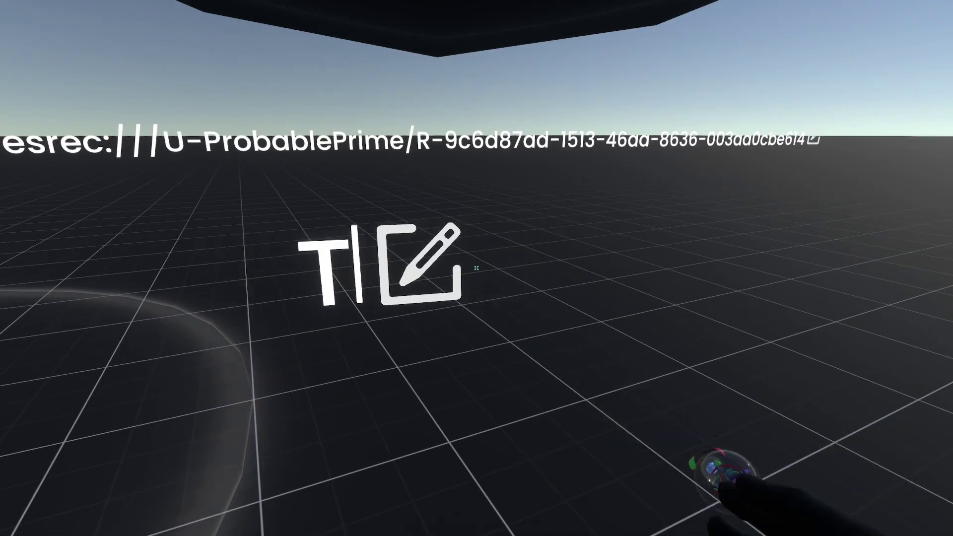
text(resrec:///)
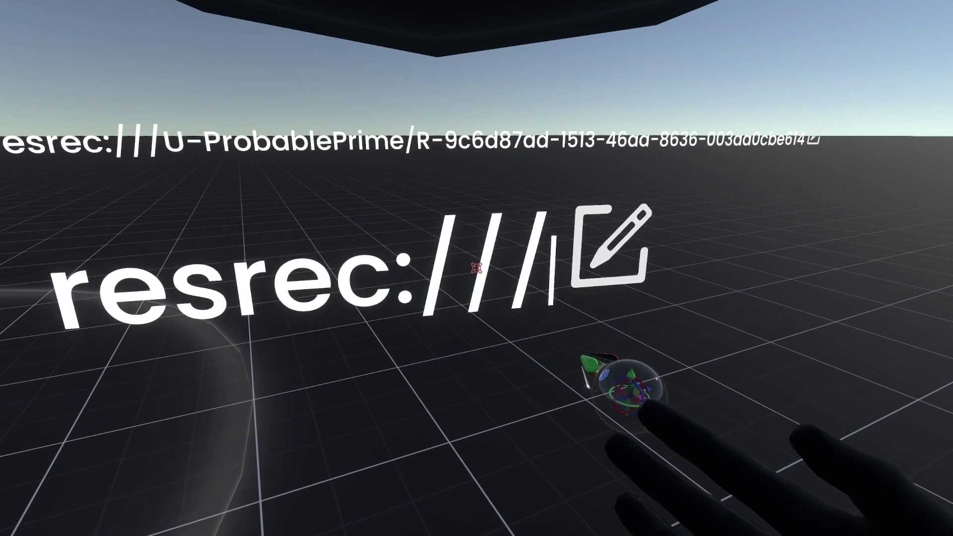
text(U-Probable)
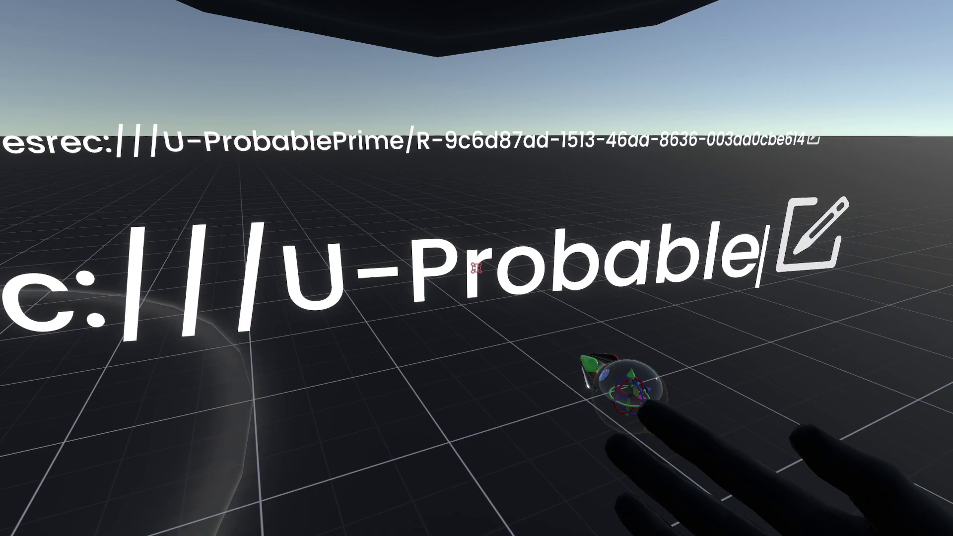
text(Prime/)
text(/)
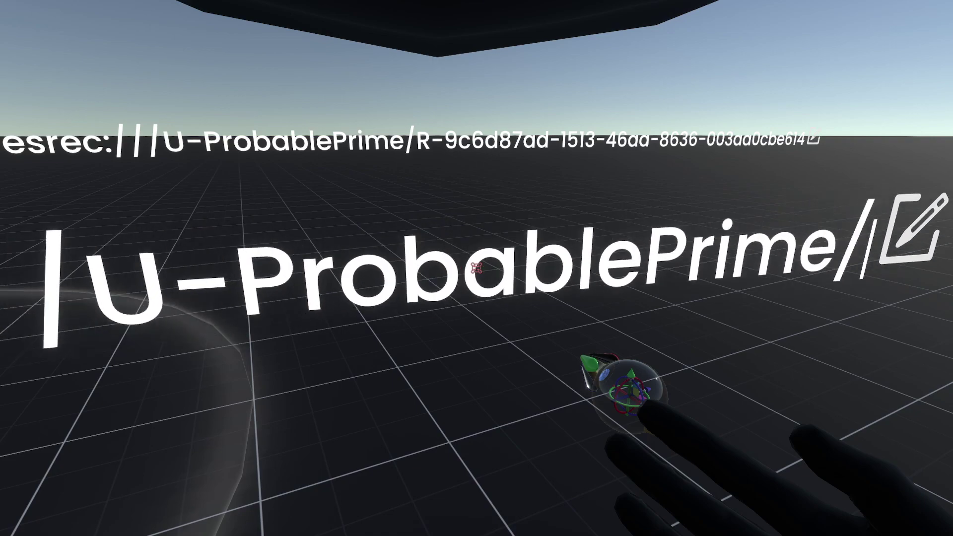
text(Worlds)
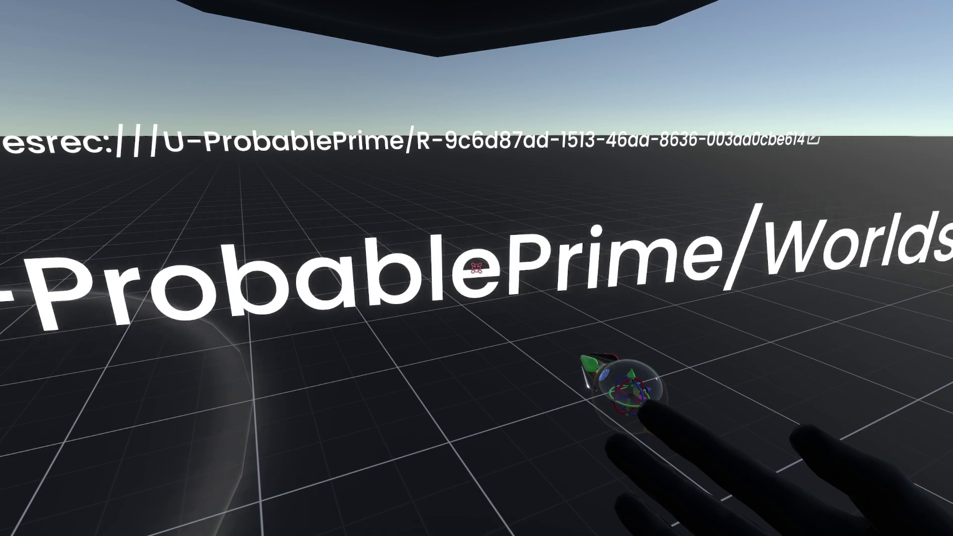
- Open the TestWorld2 orb's metadata to check its world path and name
text(sw)
click(477, 268)
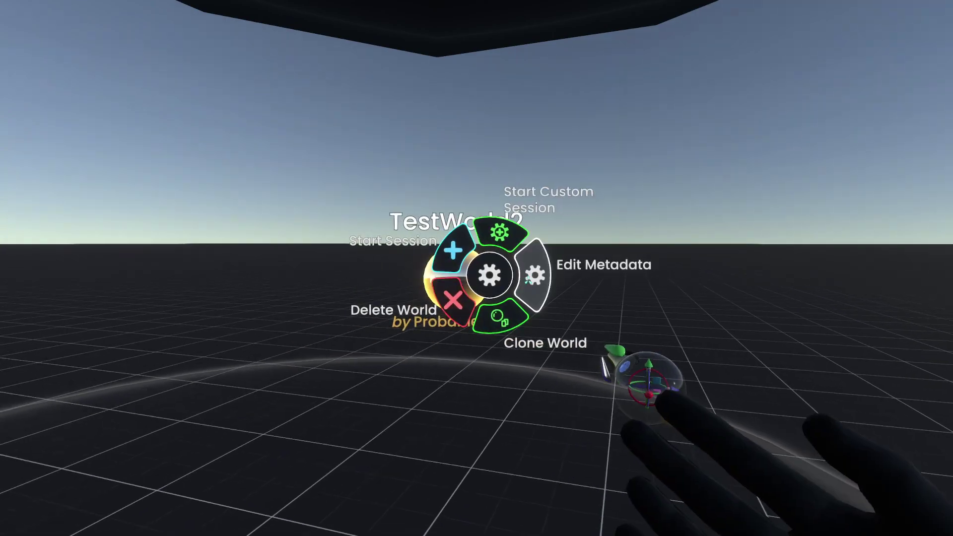
click(531, 277)
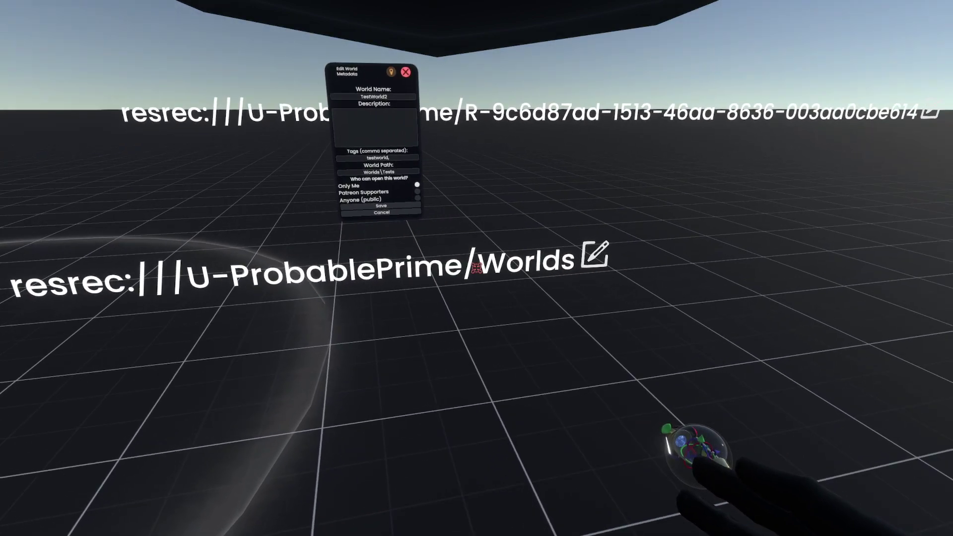
- Extend the second URL text with /Tests/TestWorld2 and finish editing it
click(475, 267)
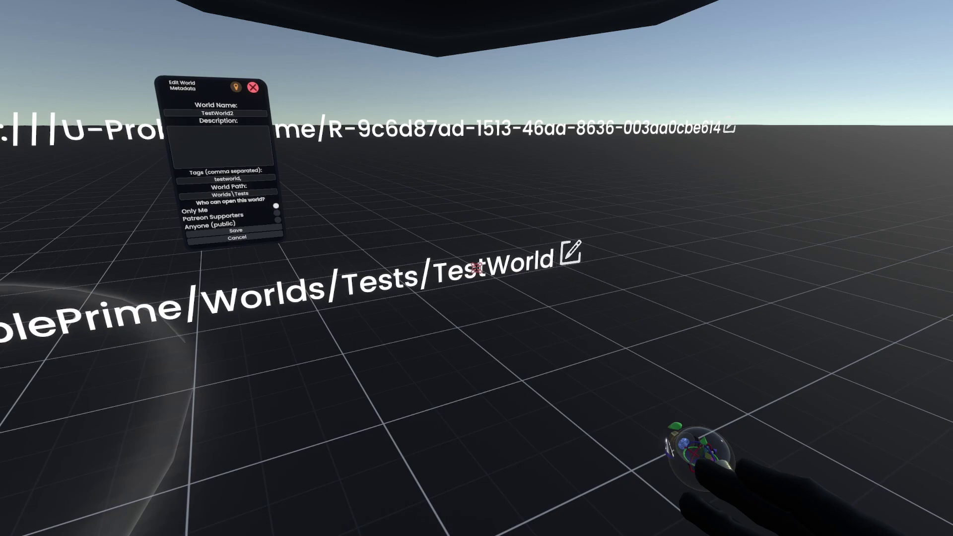
key(Escape)
key(s)
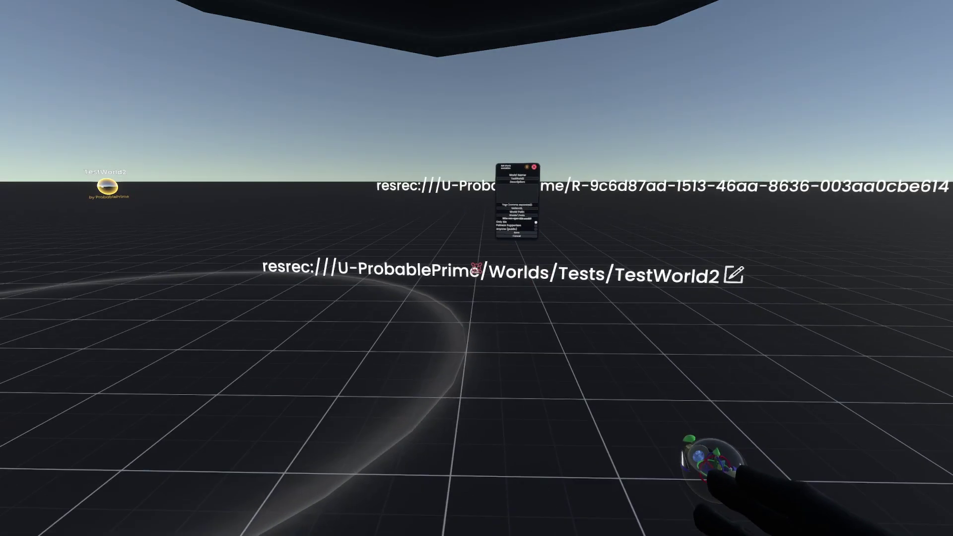
- Compare the path-based URL text with the record ID URL and the world path in the metadata panel
right_drag(477, 268, 477, 268)
key(w)
key(s)
key(w)
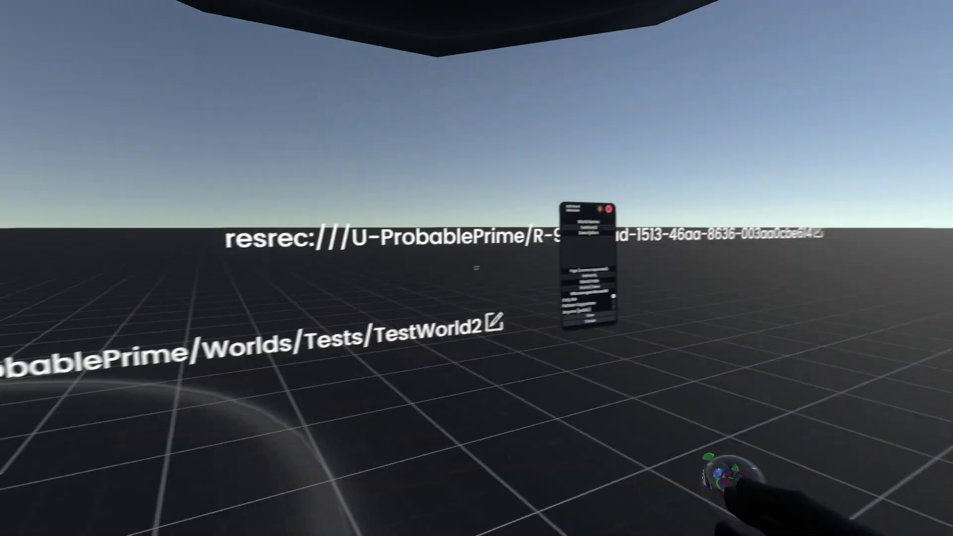
key(d)
key(w)
key(d)
key(s)
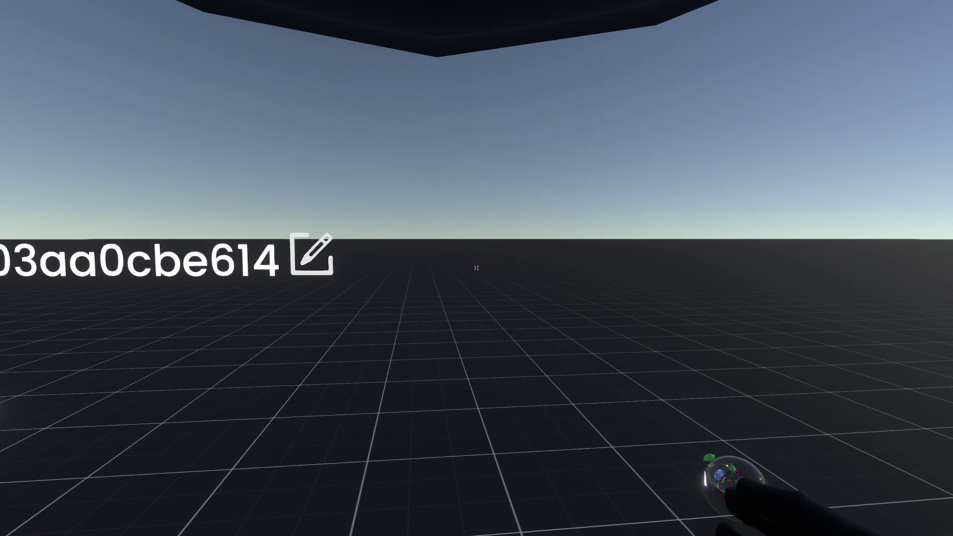
key(w)
key(a)
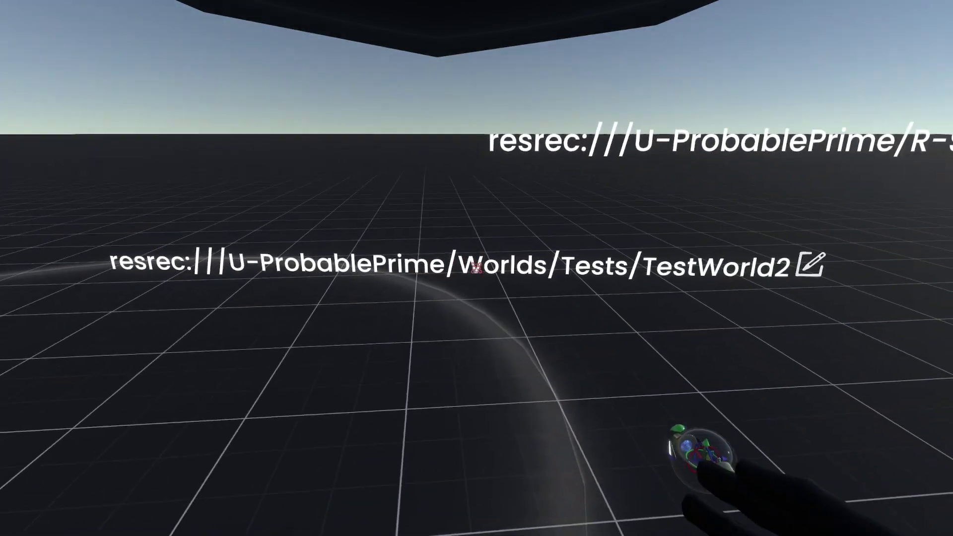
key(w)
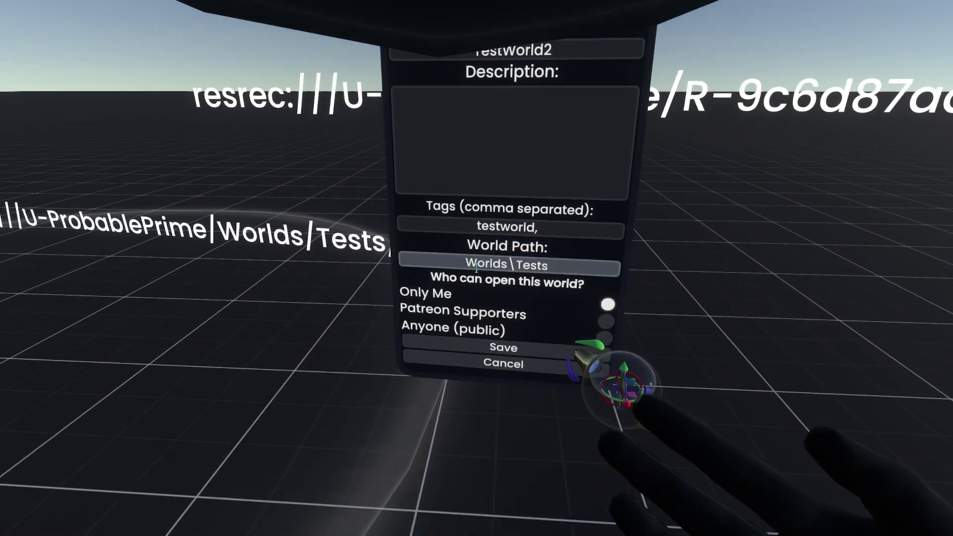
key(s)
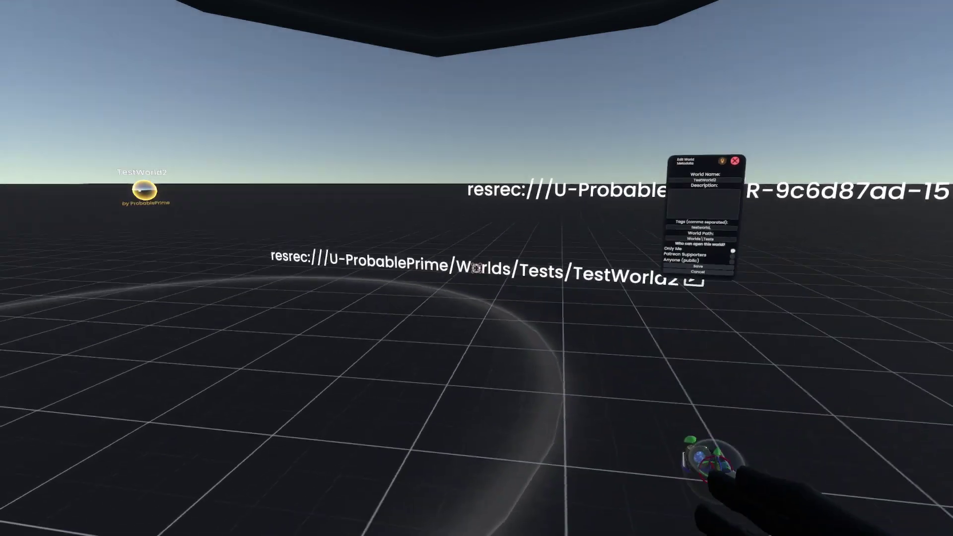
key(w)
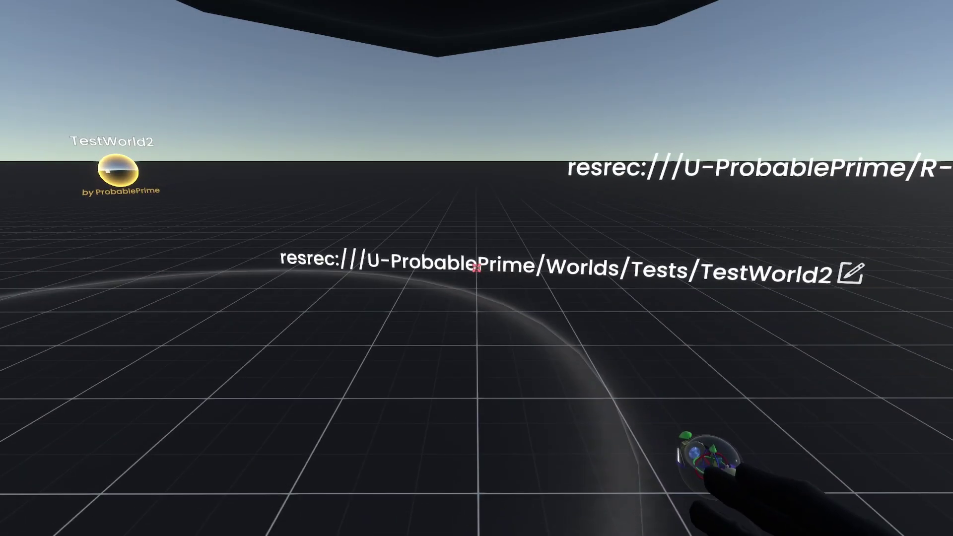
- Save the held path-based URL text to the tmp2 inventory folder
key(Escape)
click(405, 512)
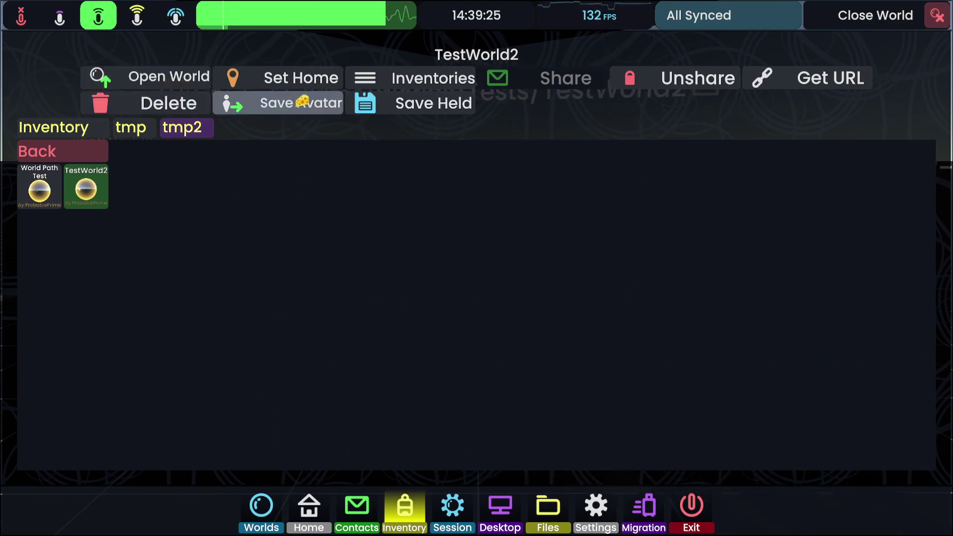
click(400, 98)
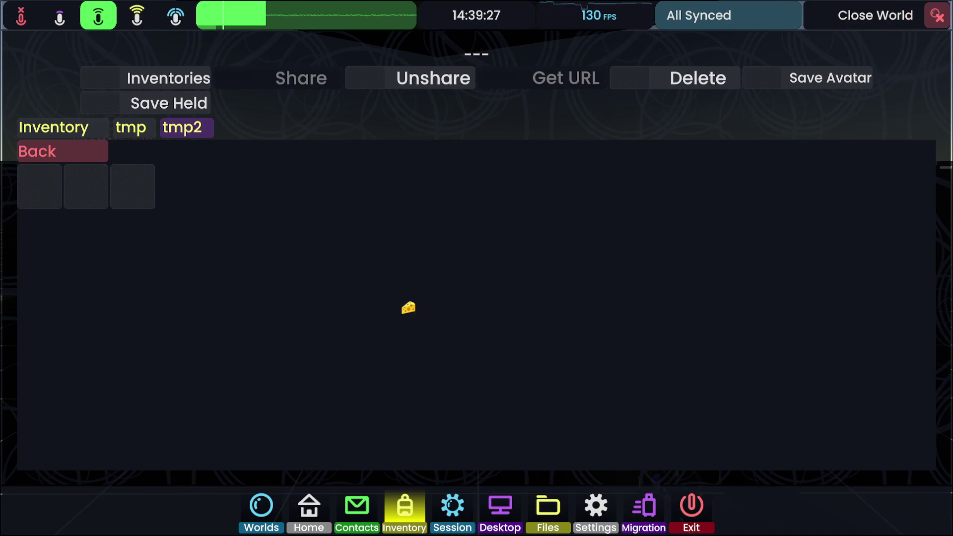
key(Escape)
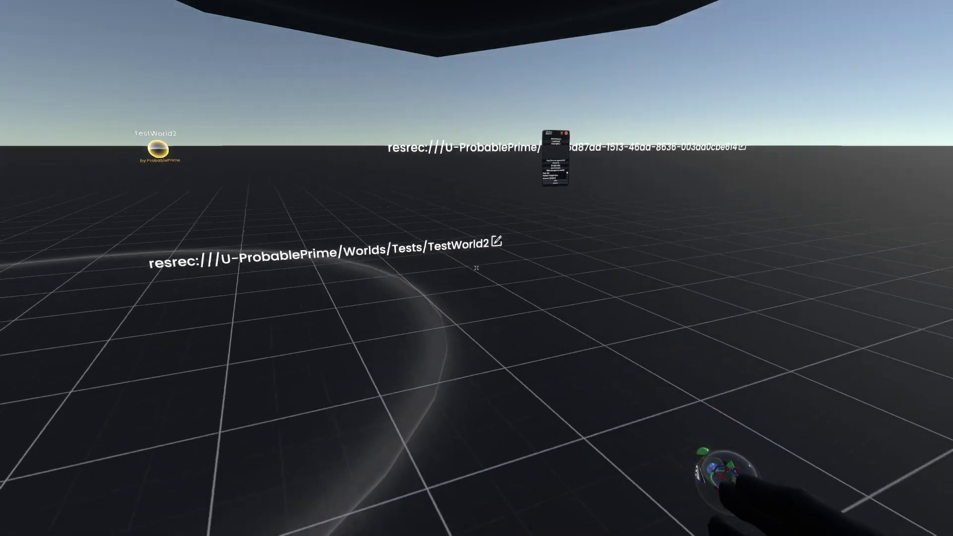
- Select TestWorld2 and the saved text item in the tmp2 inventory folder to compare their available actions
key(Escape)
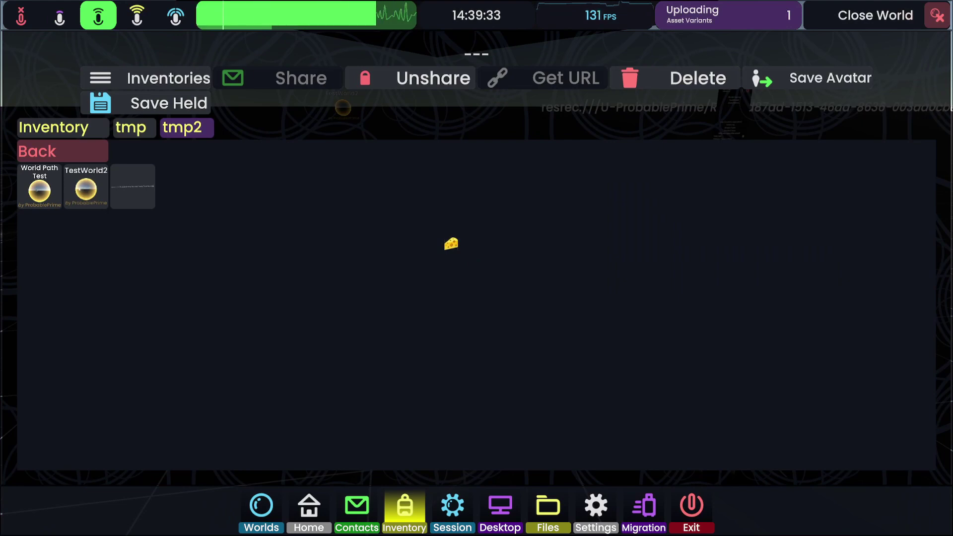
click(103, 188)
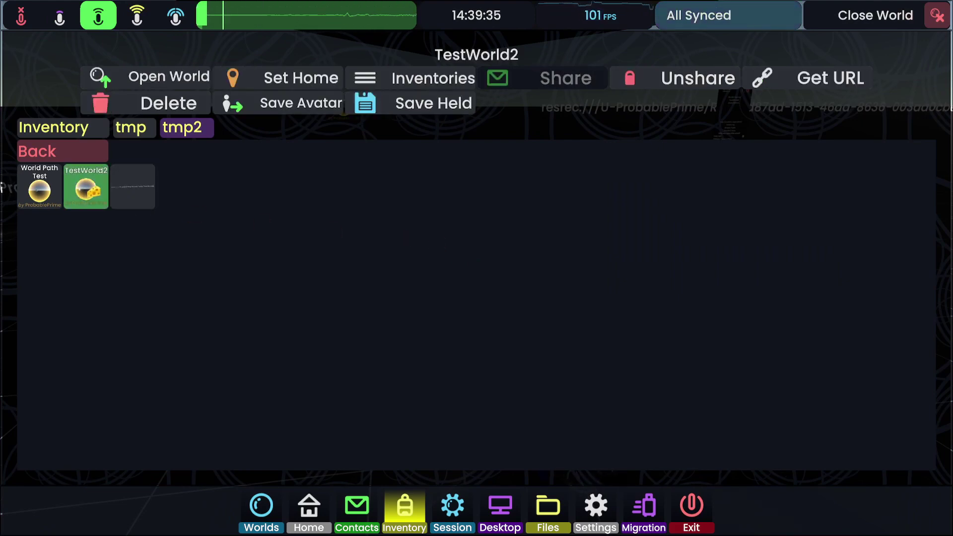
click(119, 186)
key(Escape)
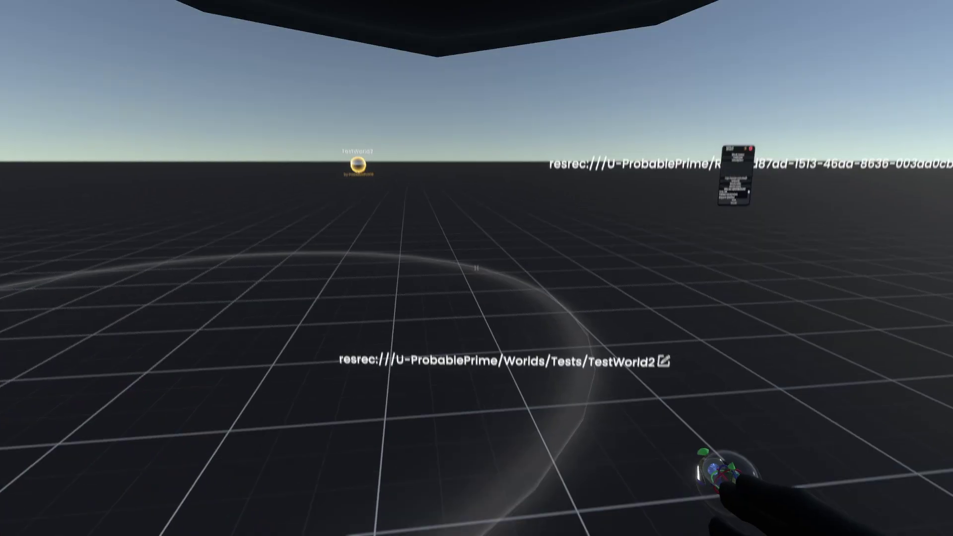
- Save the changes to TestWorld2, close the world and return to the home world
key(Escape)
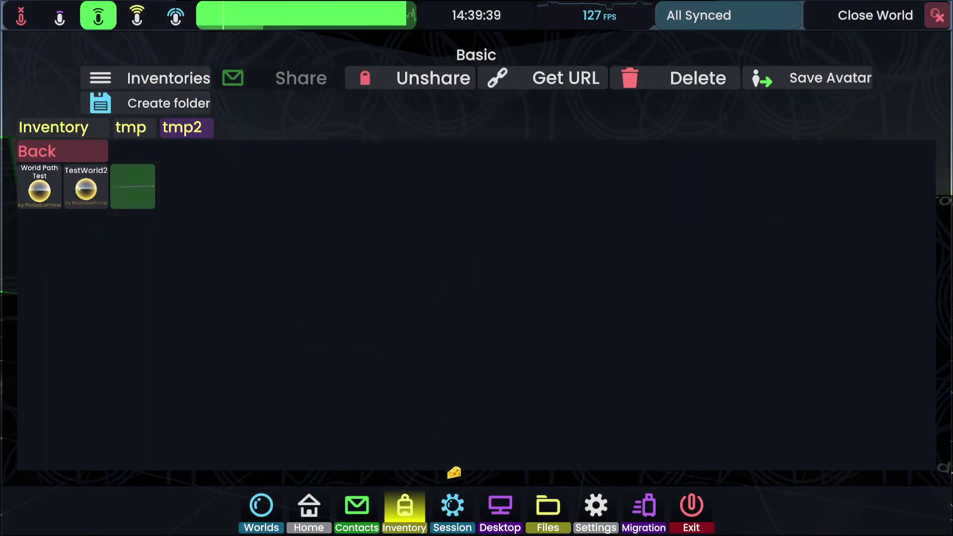
click(452, 507)
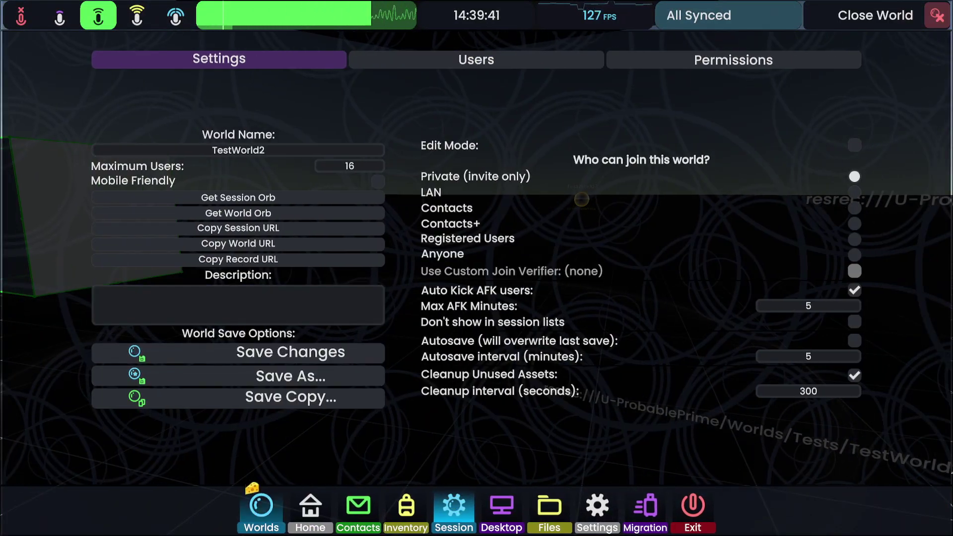
click(311, 506)
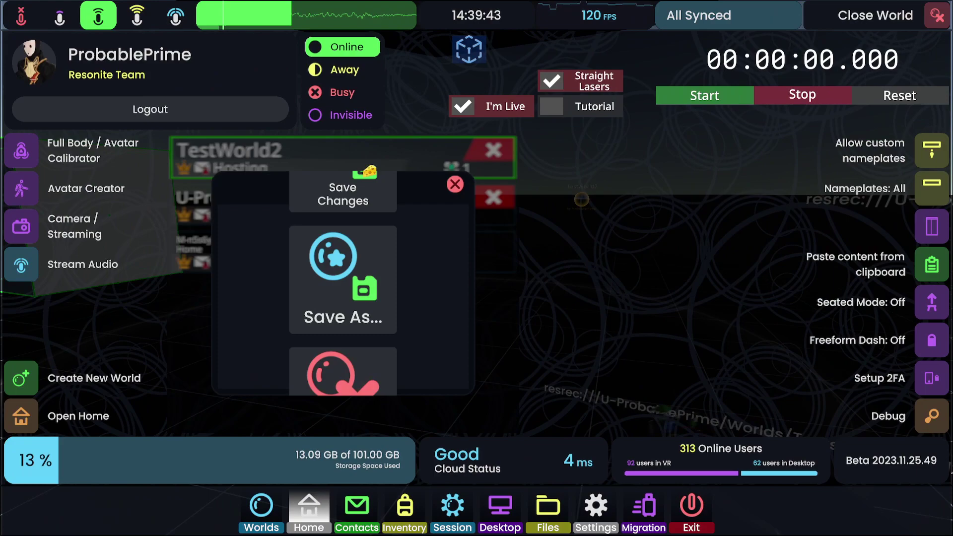
key(Escape)
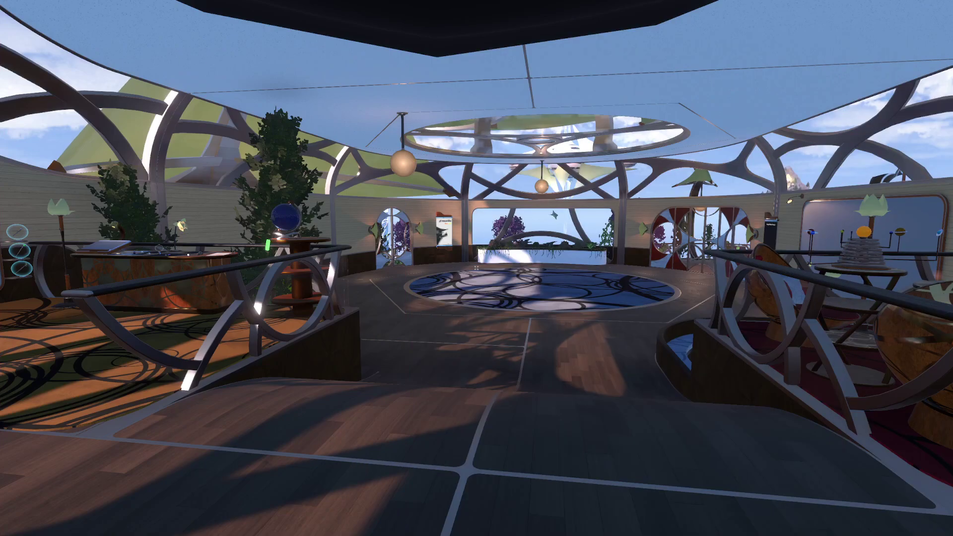
- Create an OpenWorld node from the ProtoFlux node browser in the home world
key(w)
key(w)
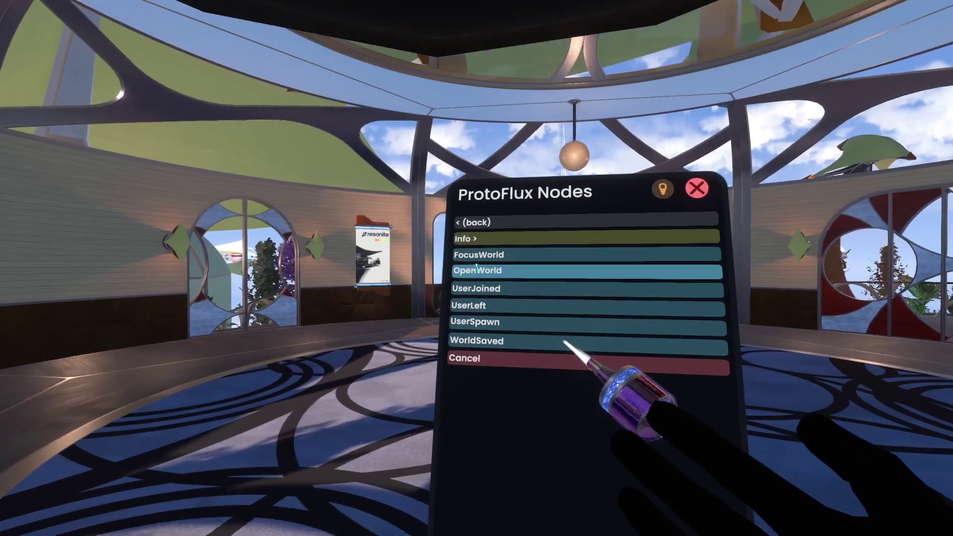
click(477, 270)
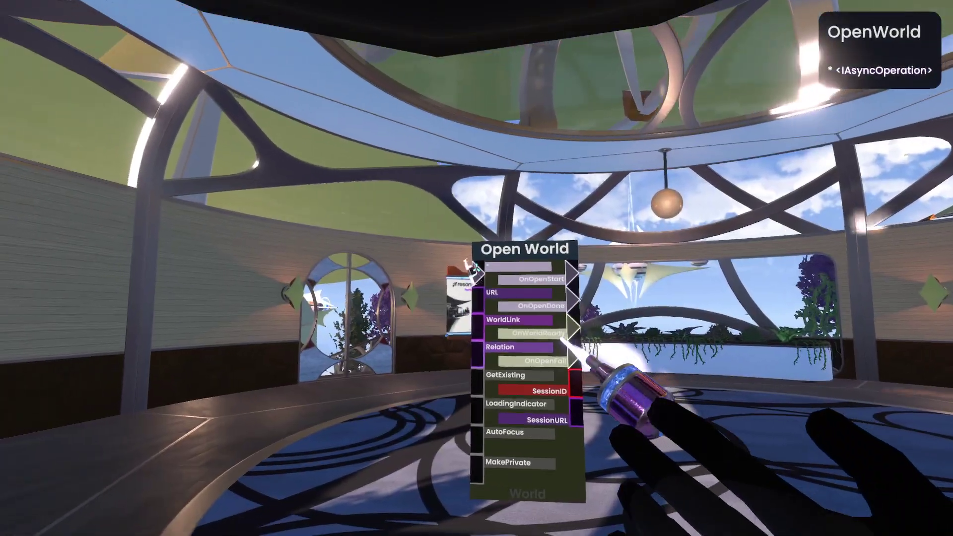
- Connect an Async Call to the Open World node's call input and a Uri Input to its URL input
drag(475, 269, 191, 216)
key(r)
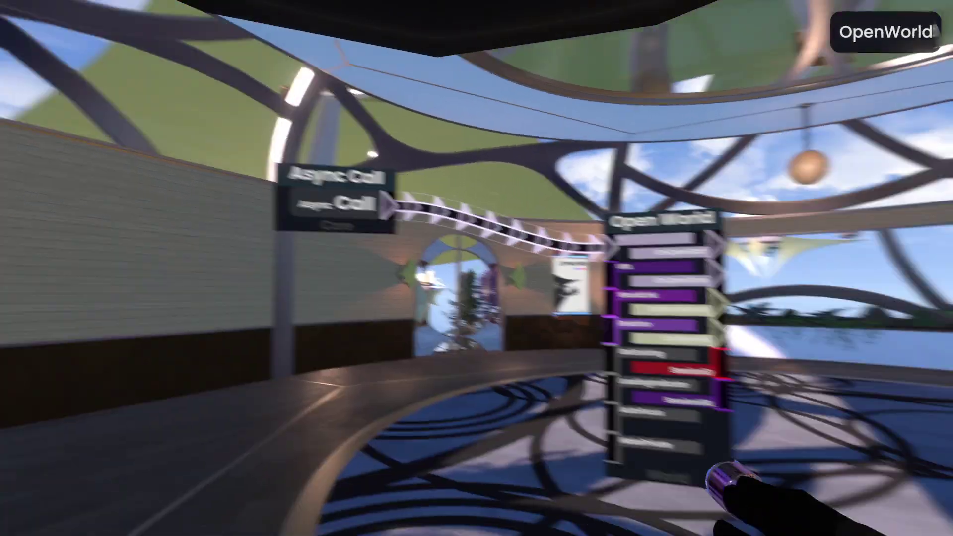
drag(478, 298, 136, 313)
key(r)
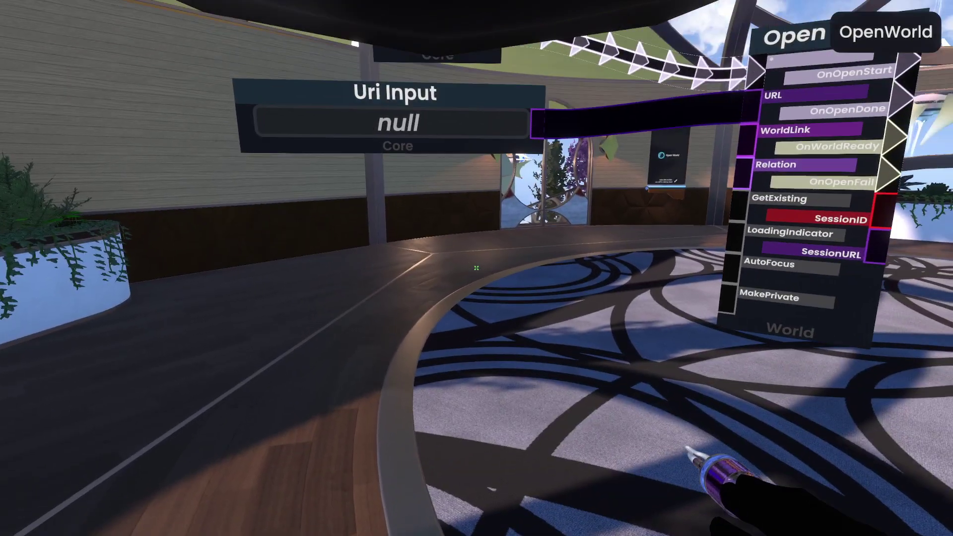
- Spawn the saved path-based URL text from the tmp2 inventory folder into the home world
key(Escape)
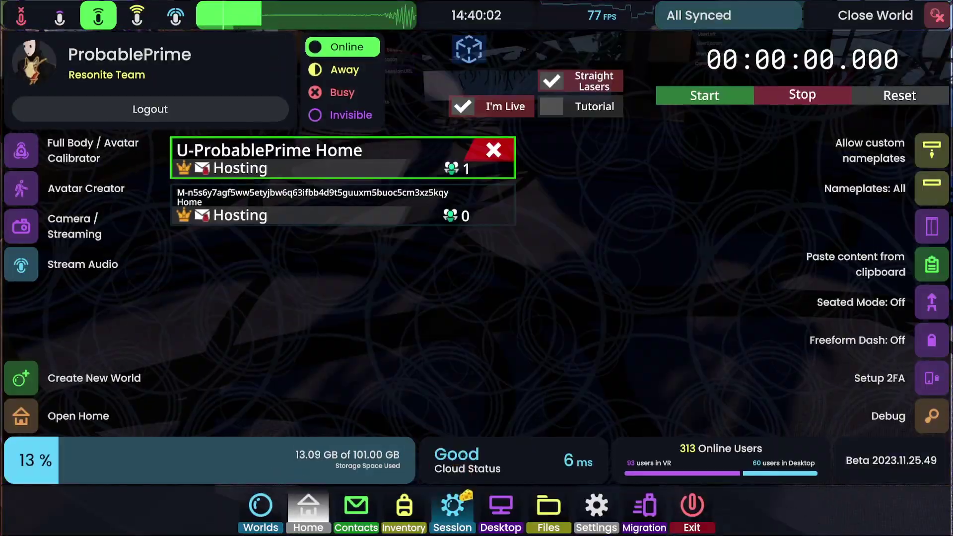
click(404, 511)
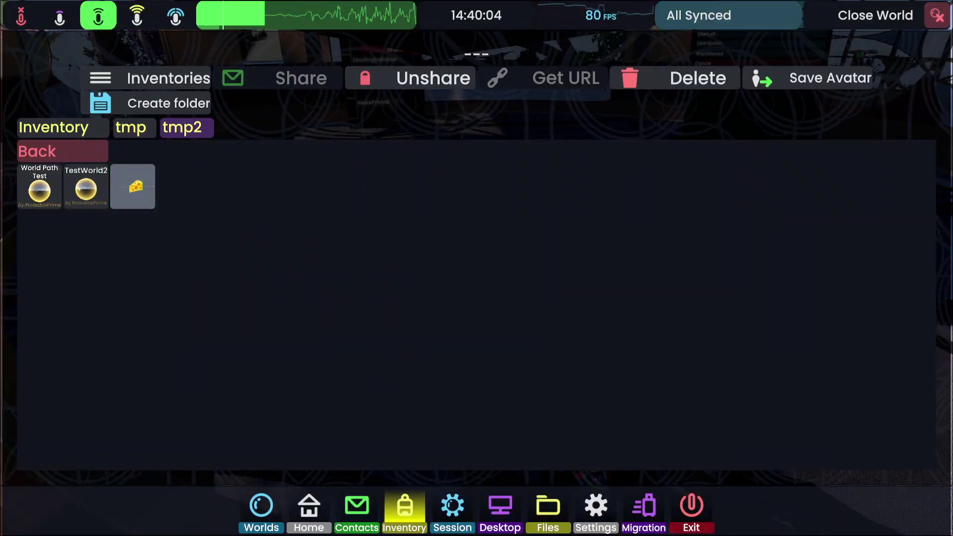
key(Escape)
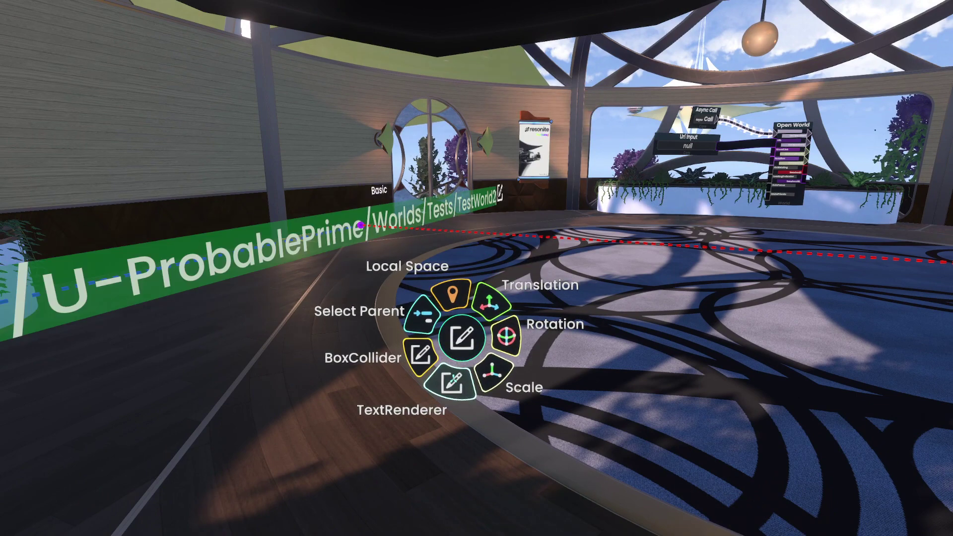
- Fill the Uri Input node with the path-based TestWorld2 URL from the spawned text
click(454, 381)
key(w)
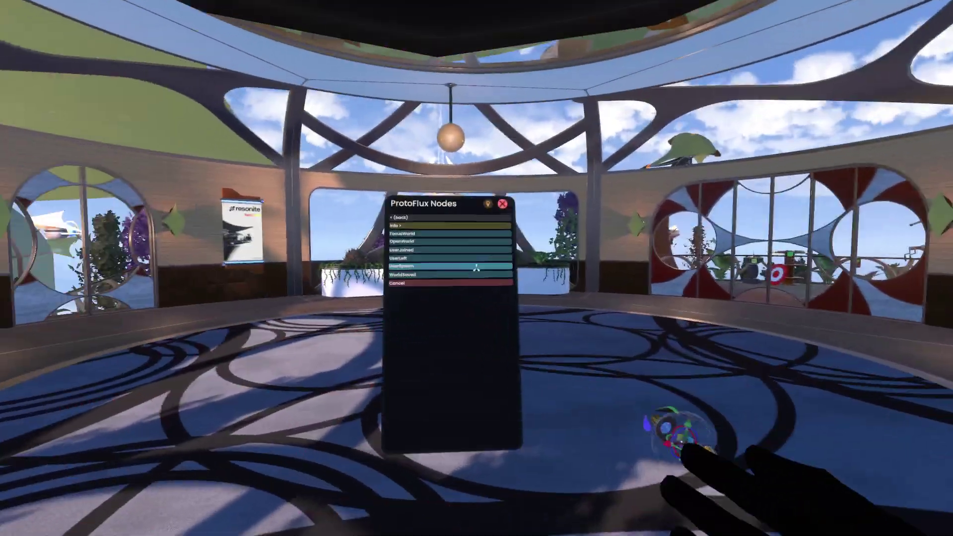
key(w)
click(476, 267)
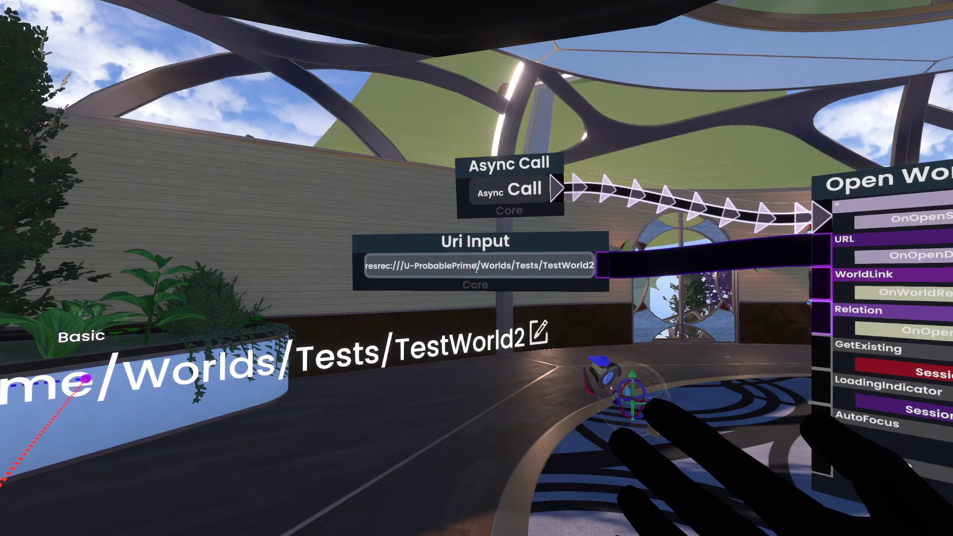
- Equip the ProtoFlux tool and feed the Open World node's AutoFocus from a bool Input set to true
key(3)
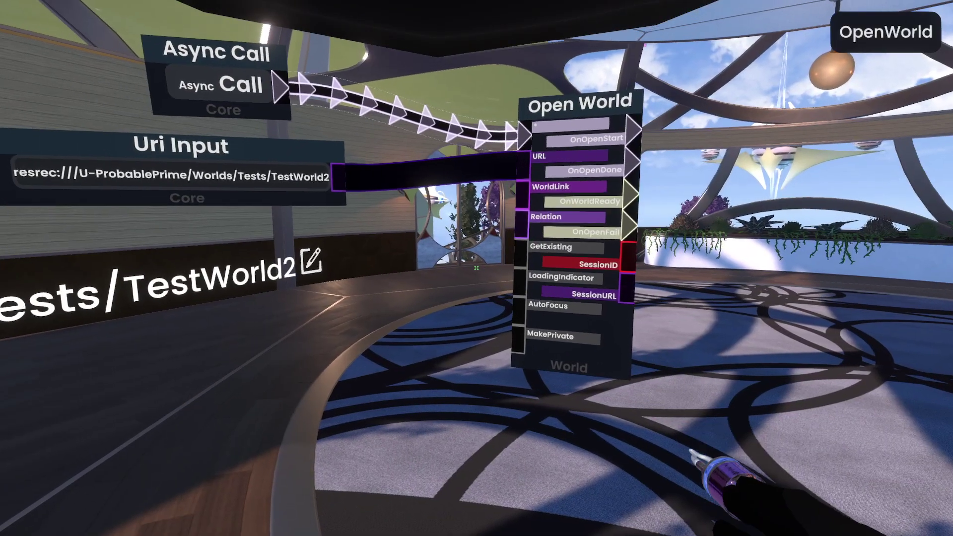
key(s)
key(w)
key(w)
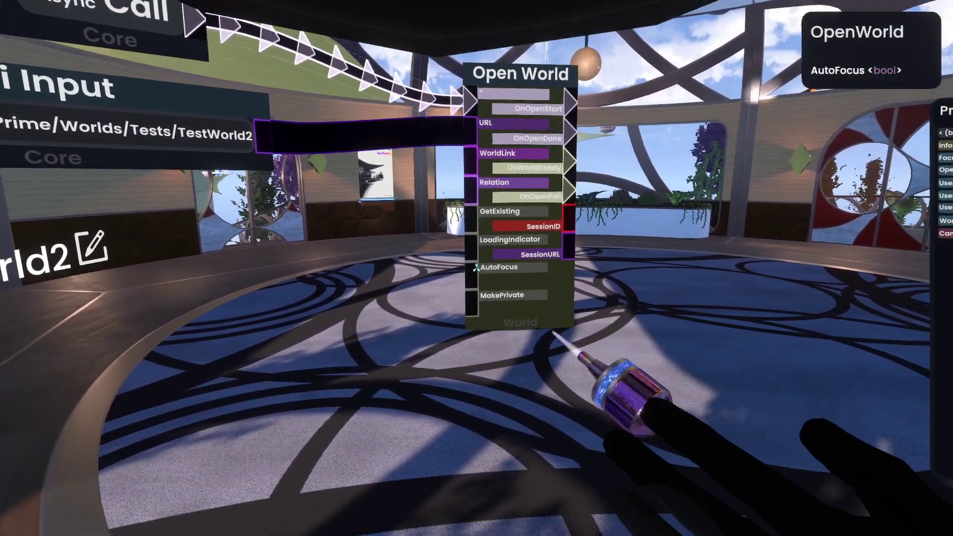
drag(477, 268, 368, 276)
key(r)
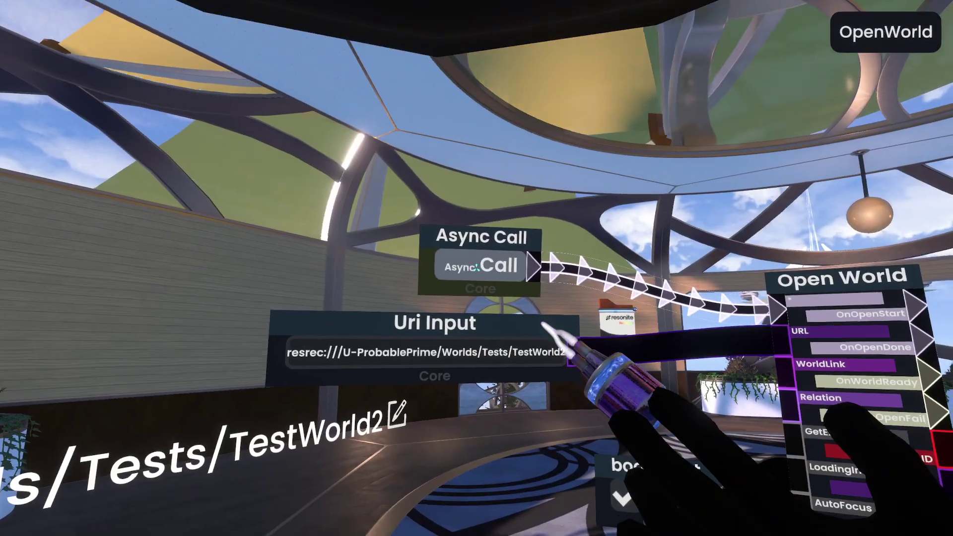
- Run the Async Call to open TestWorld2 and close the Edit World Metadata panel there
click(477, 268)
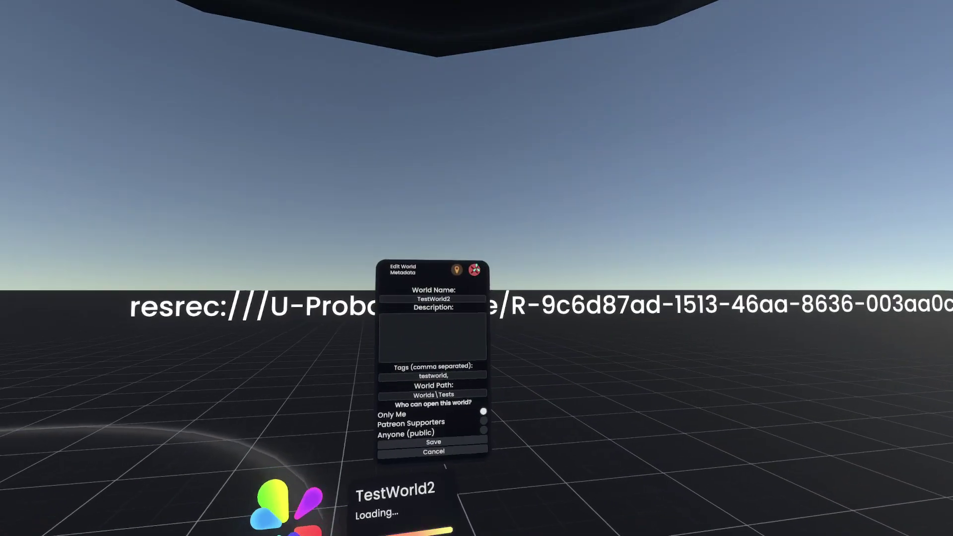
click(475, 269)
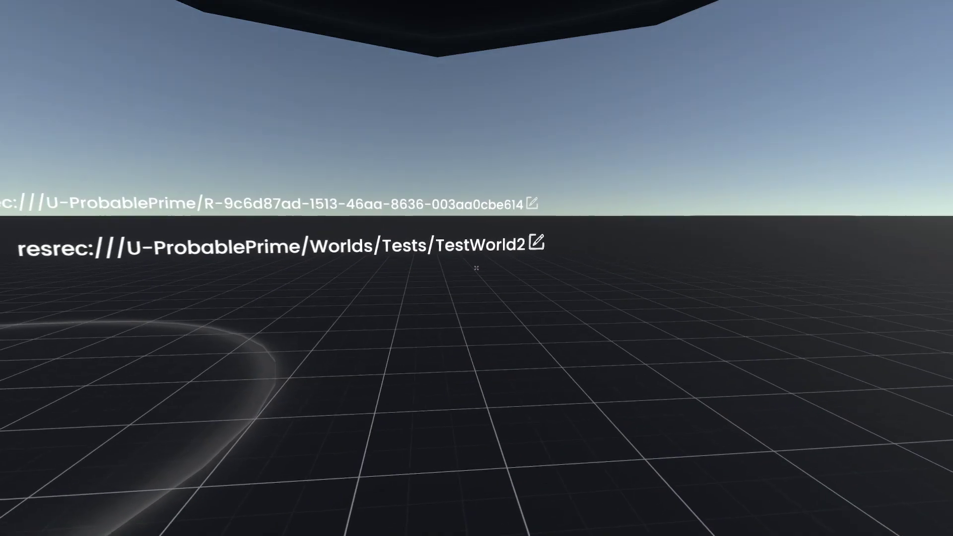
- Paste the Summarized Table image from the clipboard into TestWorld2 and place it beside the URL texts
key(ctrl+v)
click(476, 268)
key(s)
right_drag(476, 269, 477, 268)
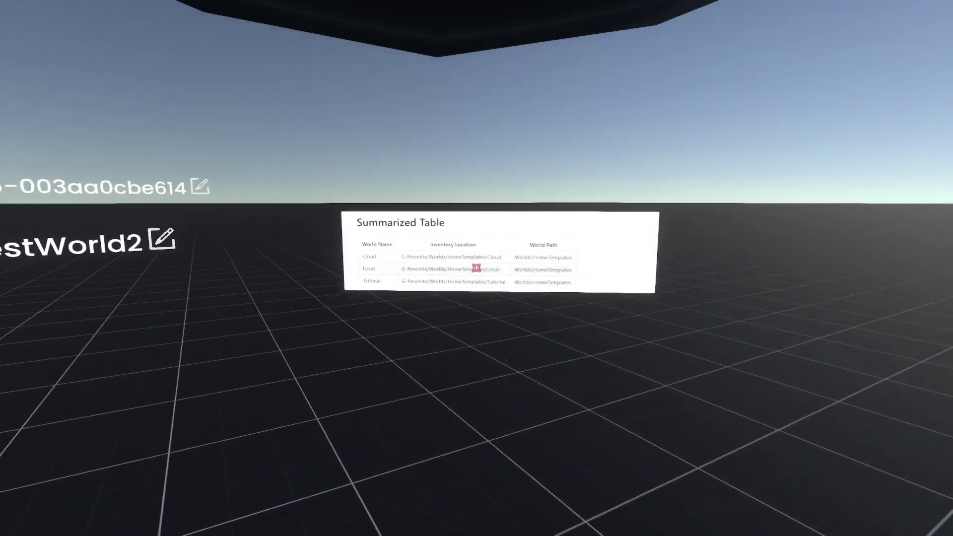
key(w)
key(s)
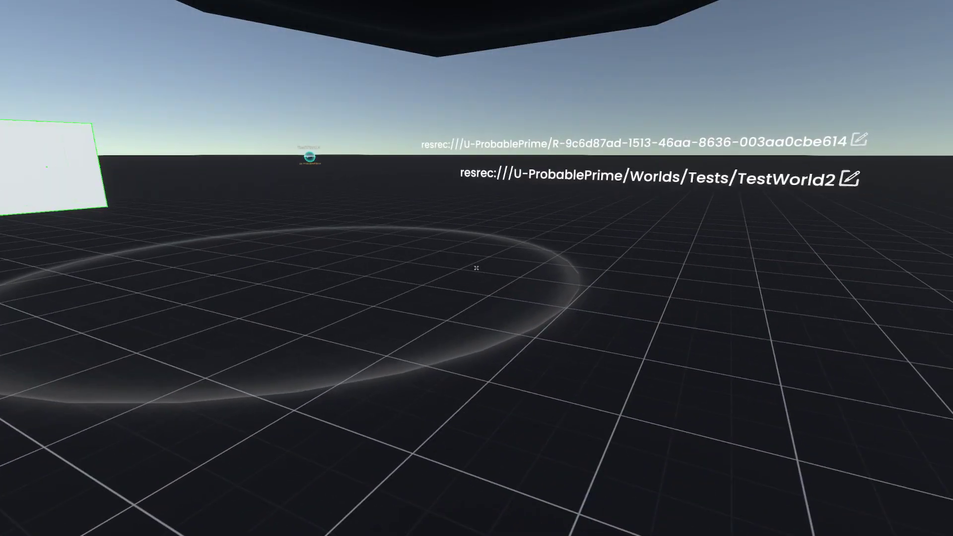
- Switch back from TestWorld2 to the home world containing the Open World nodes
key(Escape)
click(309, 512)
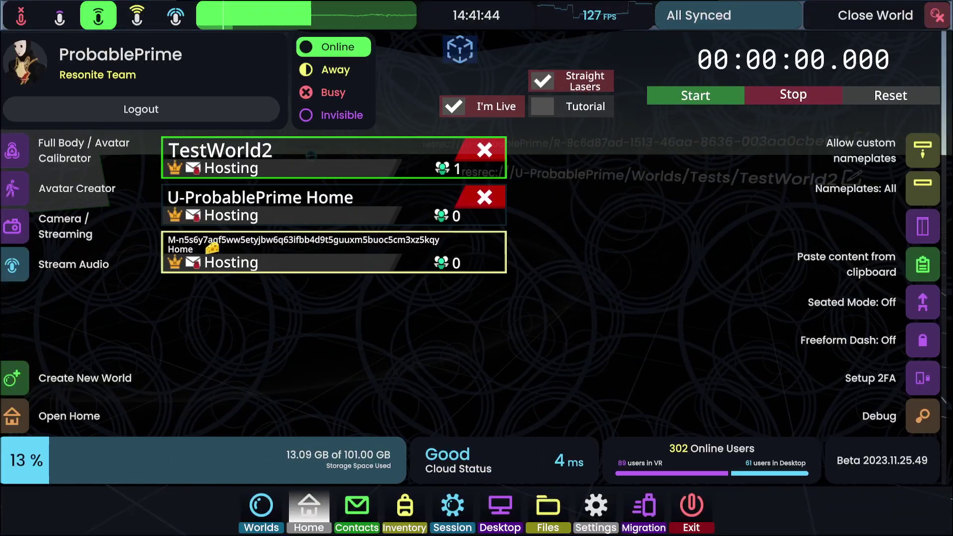
key(Escape)
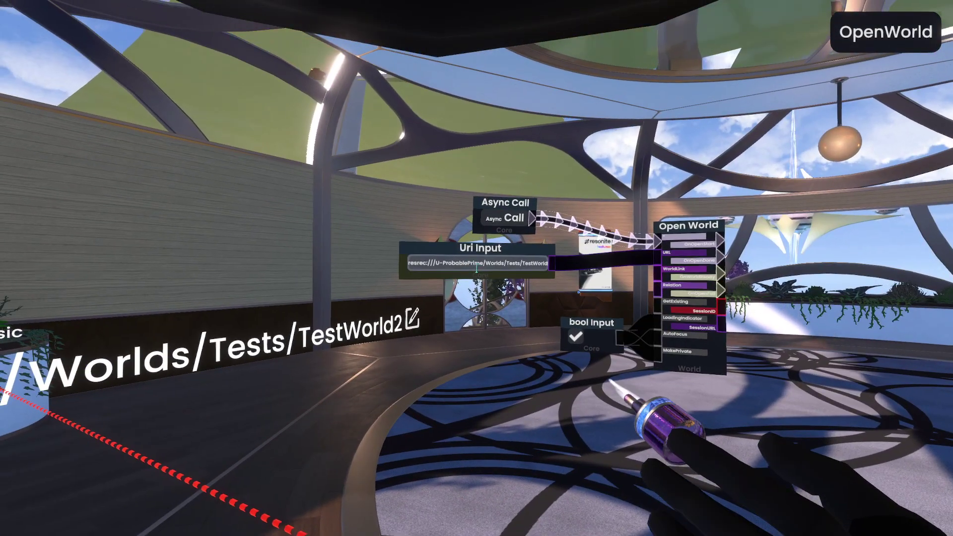
- Replace the Uri Input's value with resrec:///G-Resonite/Worlds/HomeTemplates/Cloud
key(BackSpace)
key(BackSpace)
key(BackSpace)
key(BackSpace)
key(BackSpace)
key(BackSpace)
key(BackSpace)
key(BackSpace)
key(BackSpace)
key(BackSpace)
key(BackSpace)
key(BackSpace)
key(BackSpace)
key(BackSpace)
key(BackSpace)
key(BackSpace)
key(BackSpace)
key(BackSpace)
key(BackSpace)
key(BackSpace)
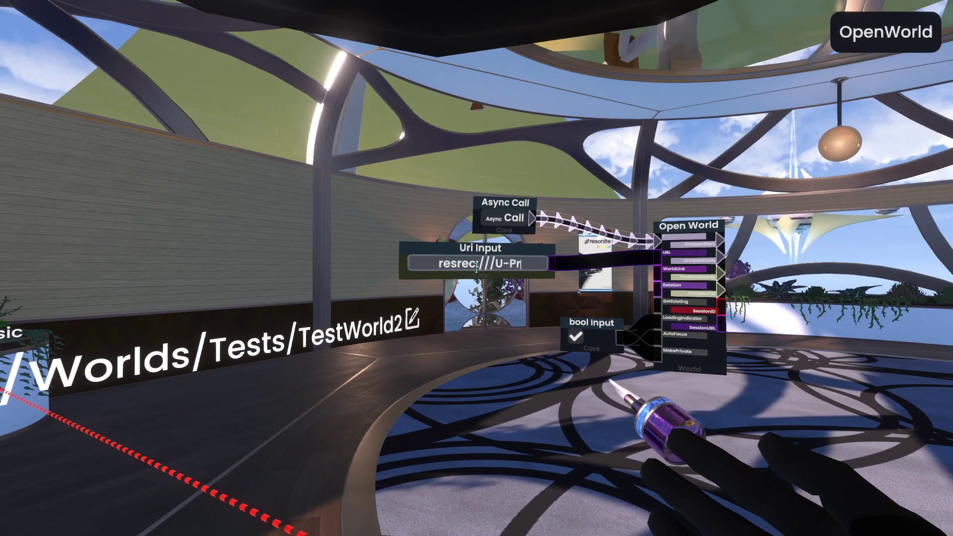
key(BackSpace)
key(BackSpace)
key(BackSpace)
key(BackSpace)
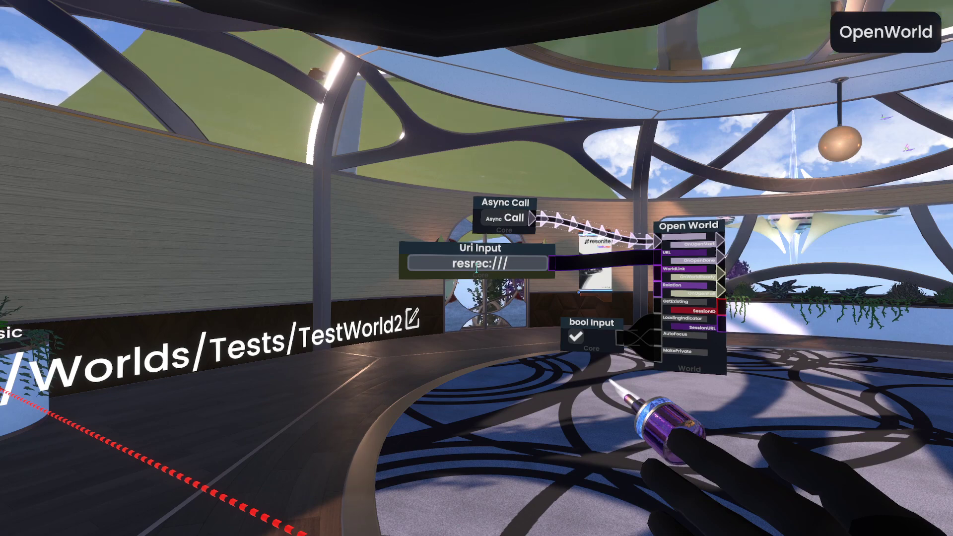
click(477, 268)
key(ctrl+a)
key(BackSpace)
text(resrec:///G-Resonite/Worlds/HomeTemplates/Cloud)
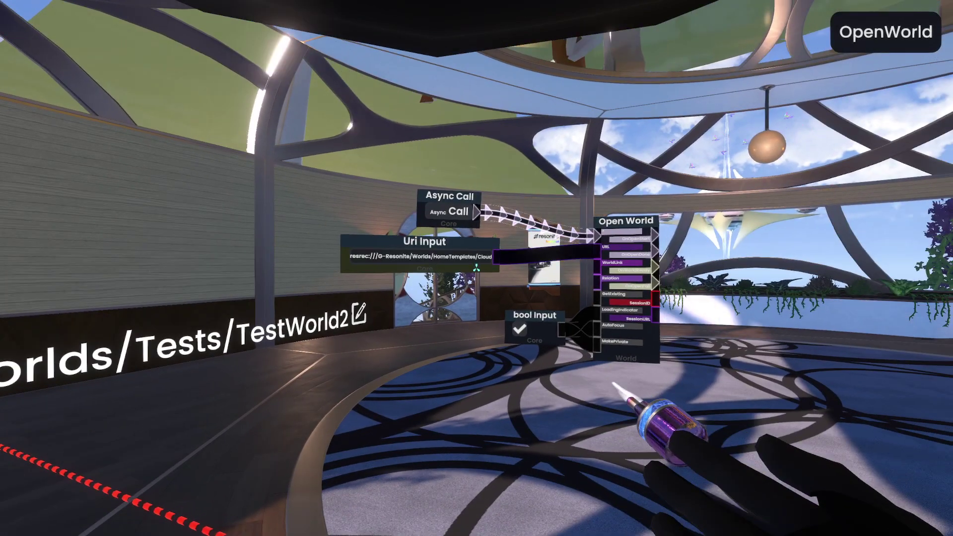
- Change the last segment of the Uri Input's path to Tutorial and confirm the value
key(BackSpace)
key(BackSpace)
key(BackSpace)
key(BackSpace)
key(BackSpace)
text(T)
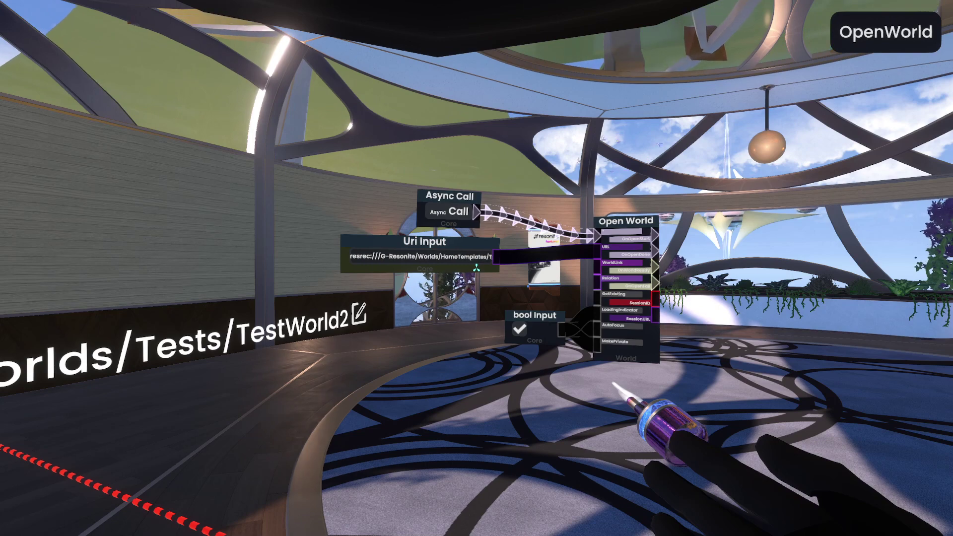
text(utorial)
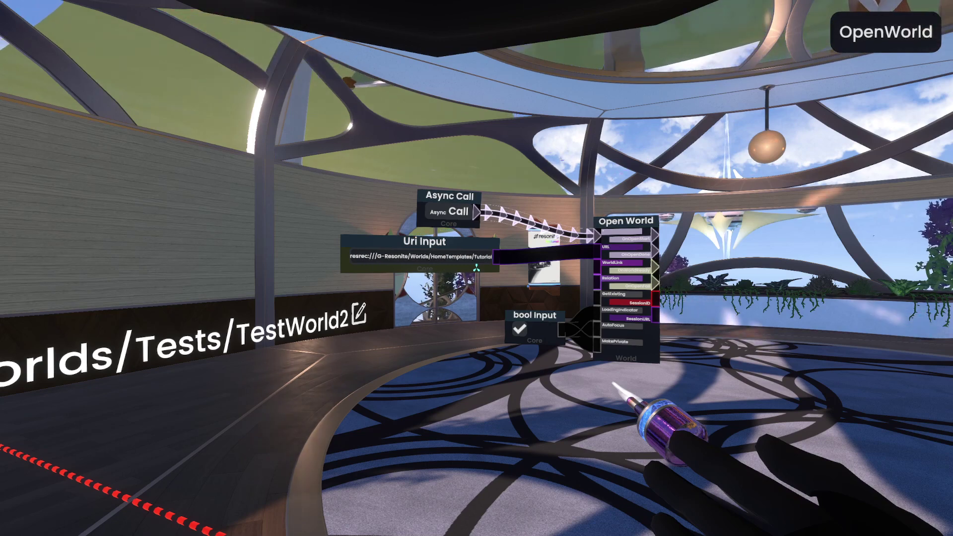
key(Return)
- Run the Async Call to open the Tutorial world and walk around in it
key(w)
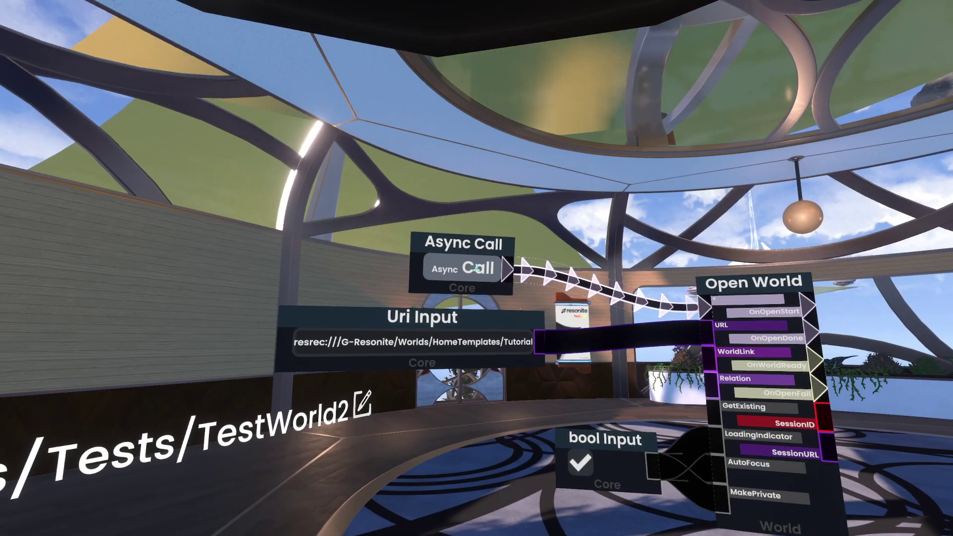
click(477, 268)
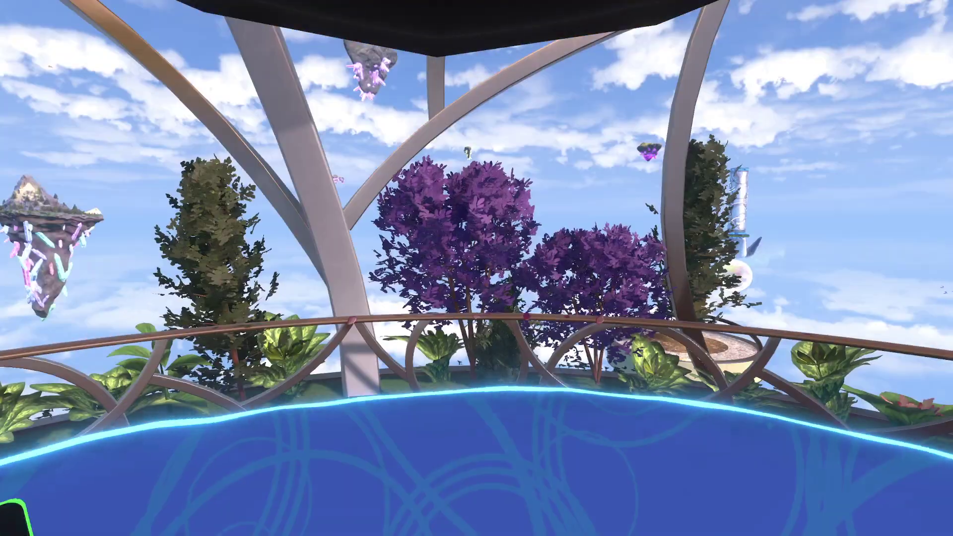
key(w)
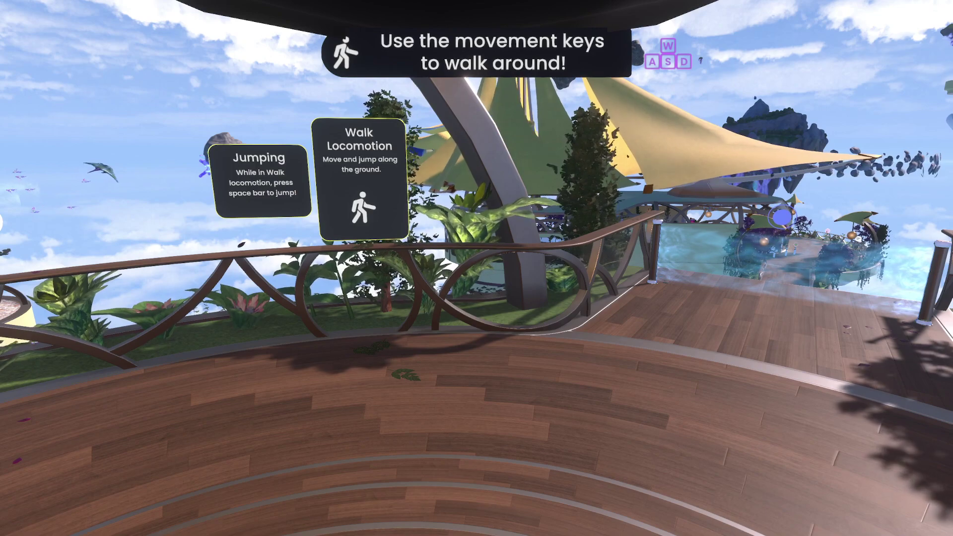
- Leave the Tutorial world and return to the home world with the Uri Input node
key(Escape)
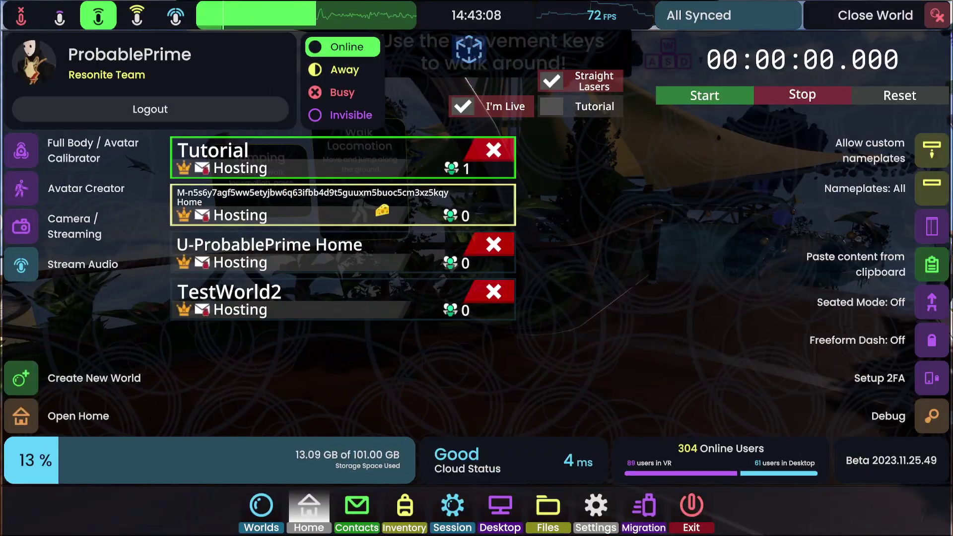
click(383, 211)
key(Escape)
click(298, 266)
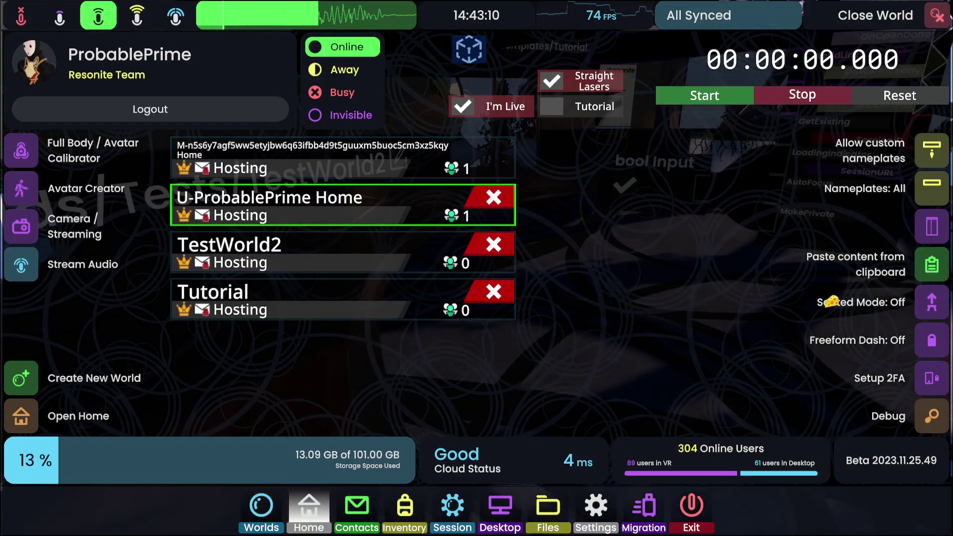
key(Escape)
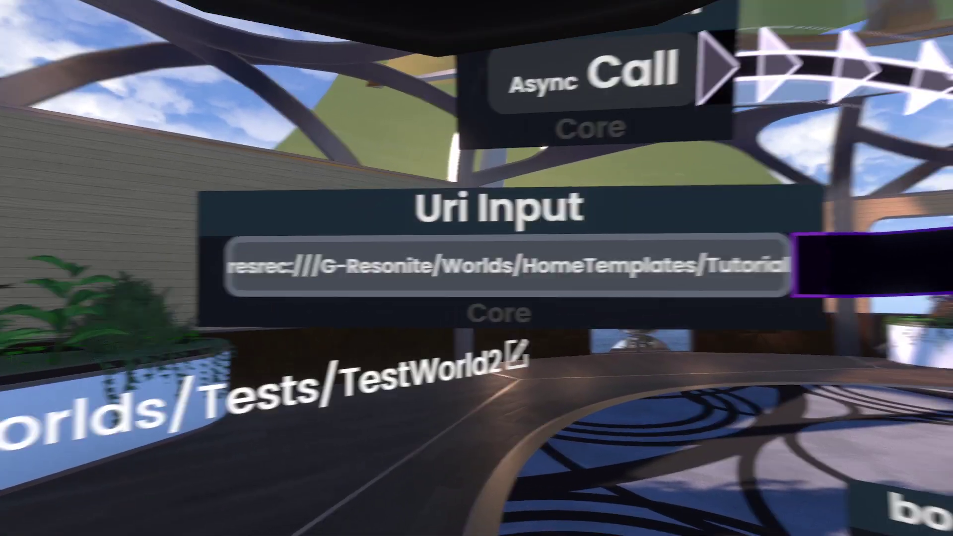